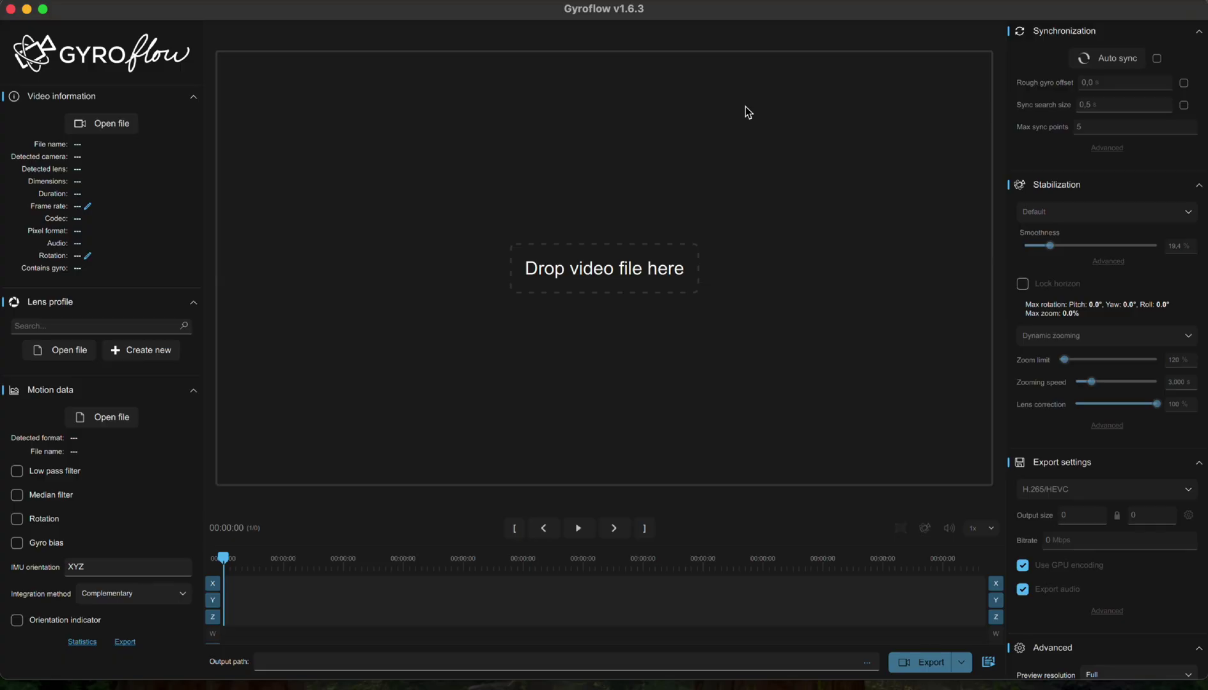
Load the DJI Avata2 waterfall MP4 and trim its range from 00:00:26 to 00:00:49
left_click(589, 287)
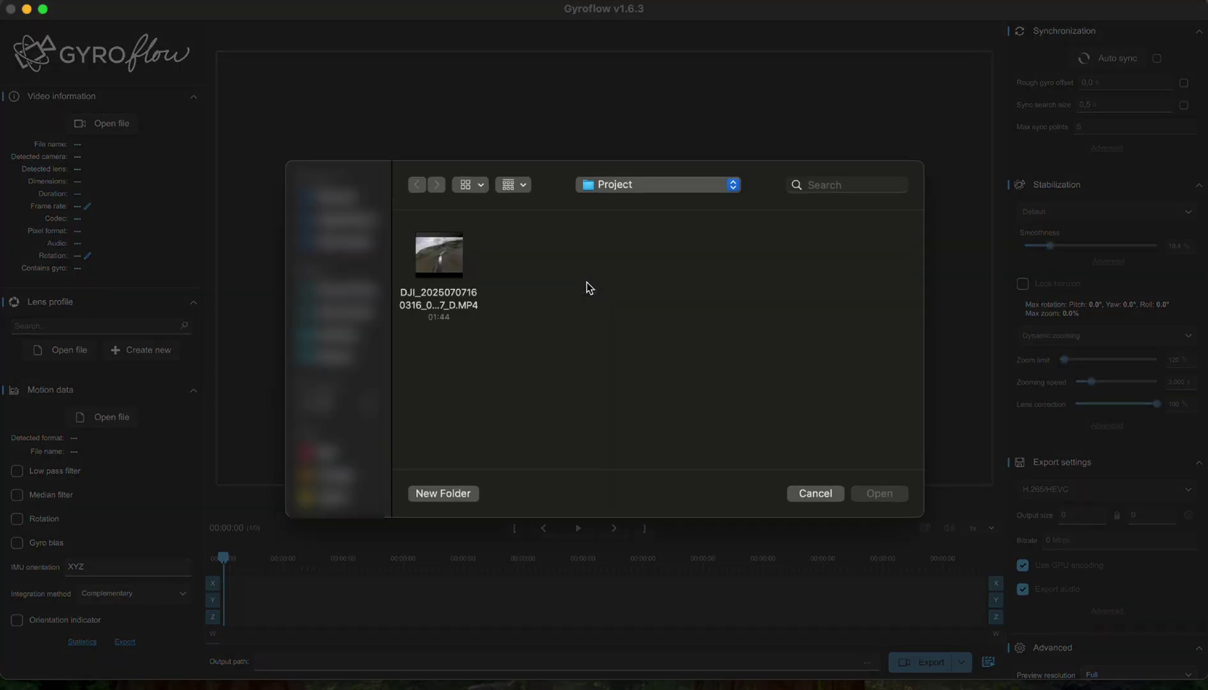
double_click(457, 276)
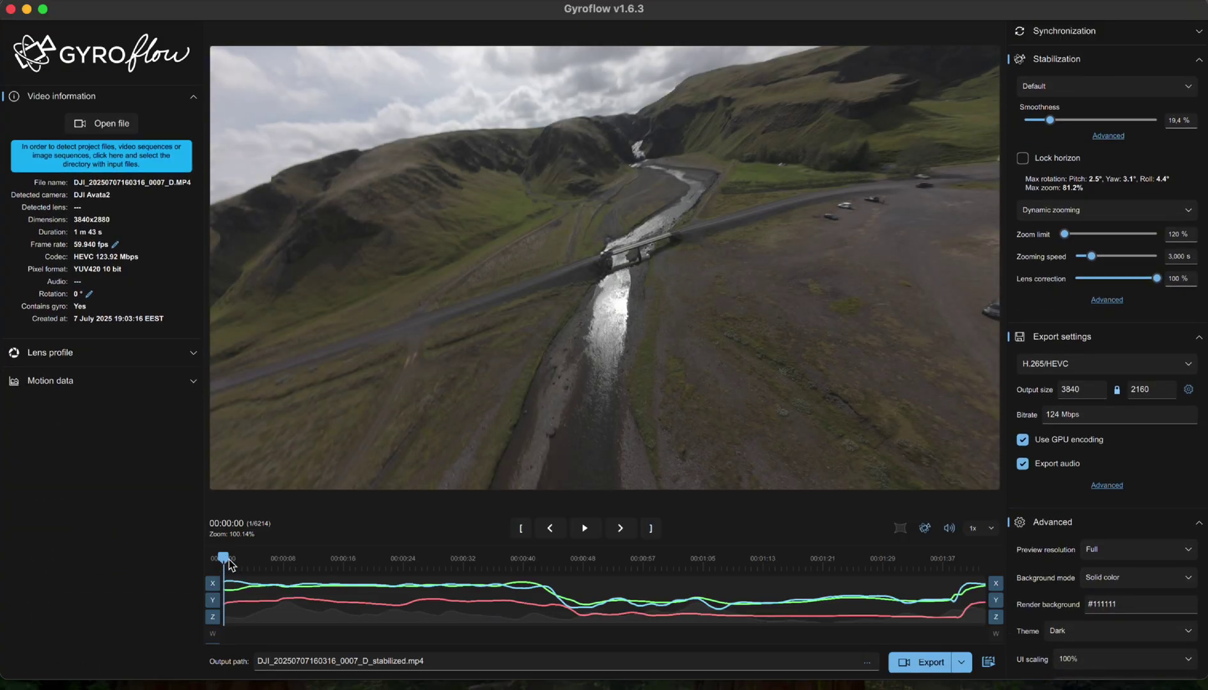
left_click_drag(250, 562, 428, 579)
left_click(526, 528)
left_click(650, 528)
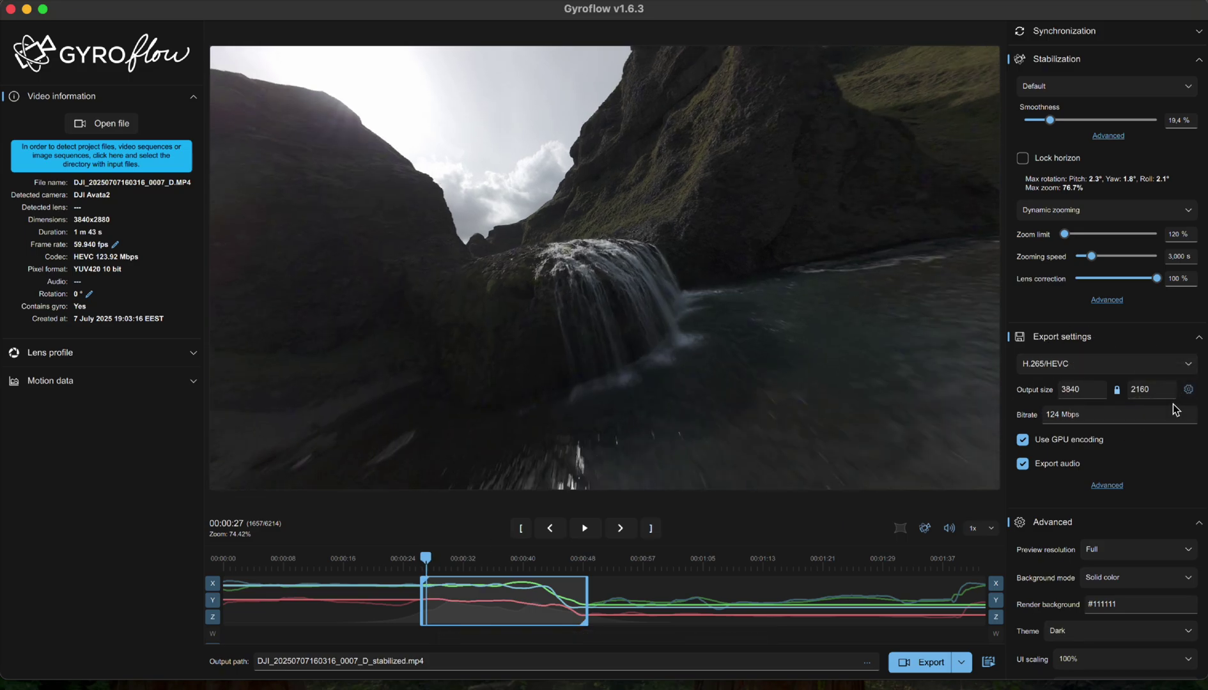
Choose the 9:16 4k output preset (2160 x 3840) and return the playhead to 00:00:26
left_click(1189, 391)
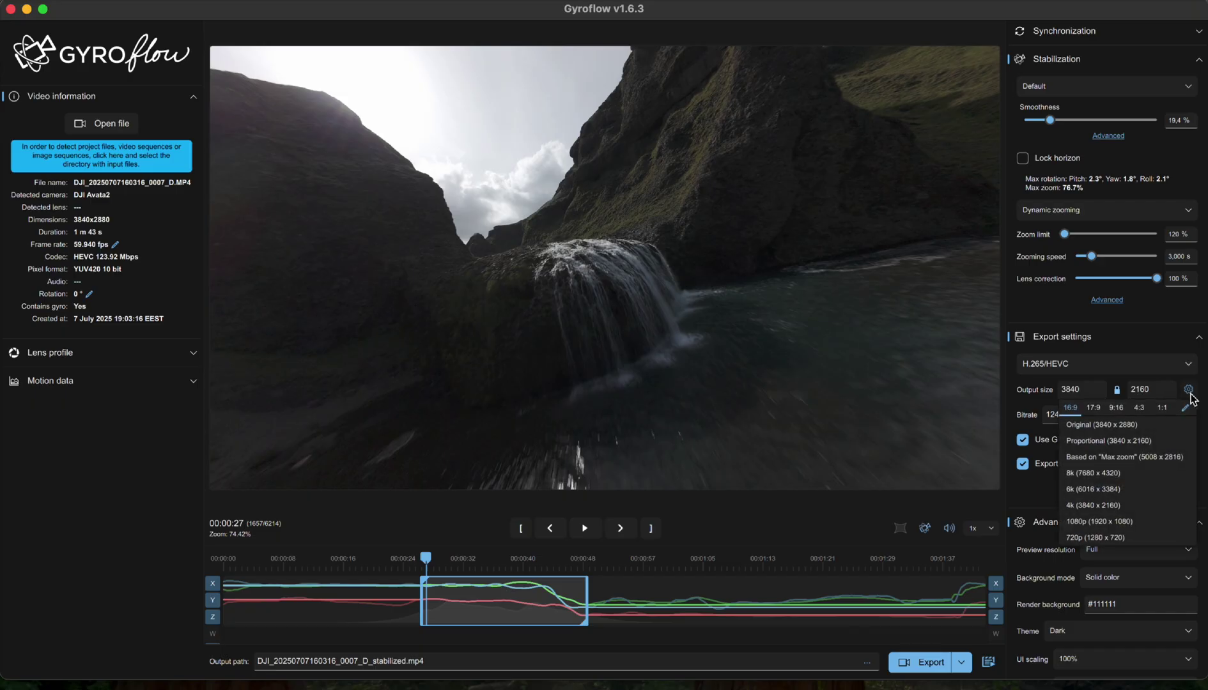
left_click(1119, 410)
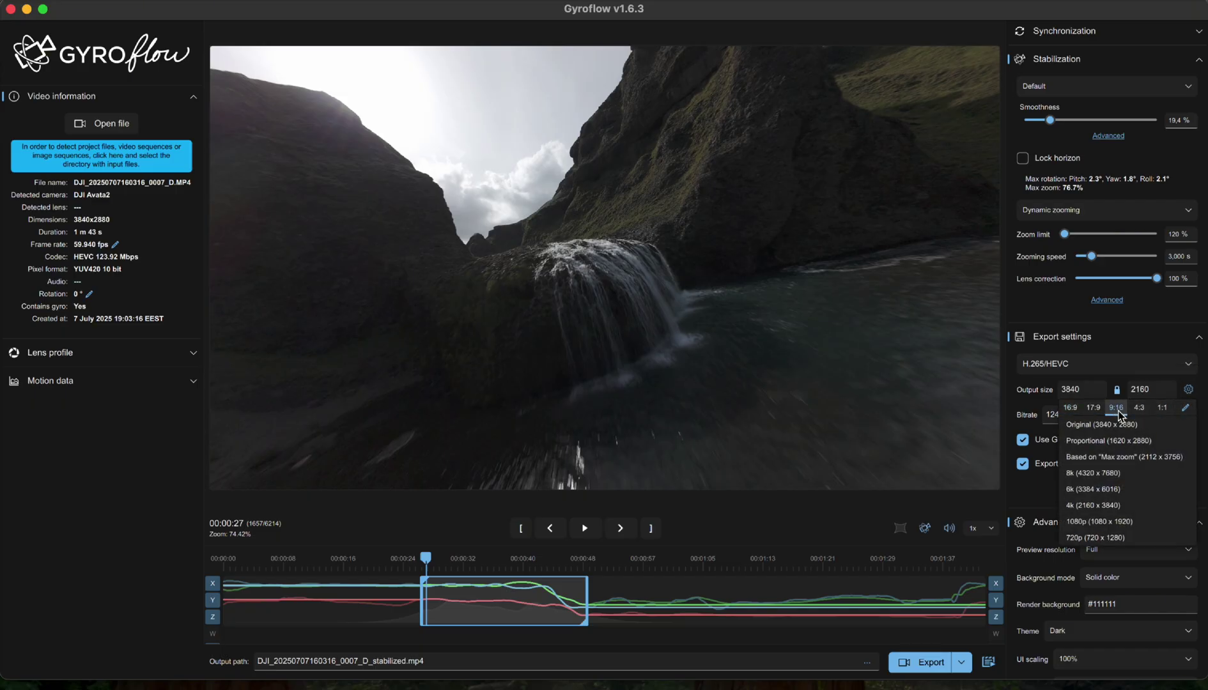
left_click(1082, 507)
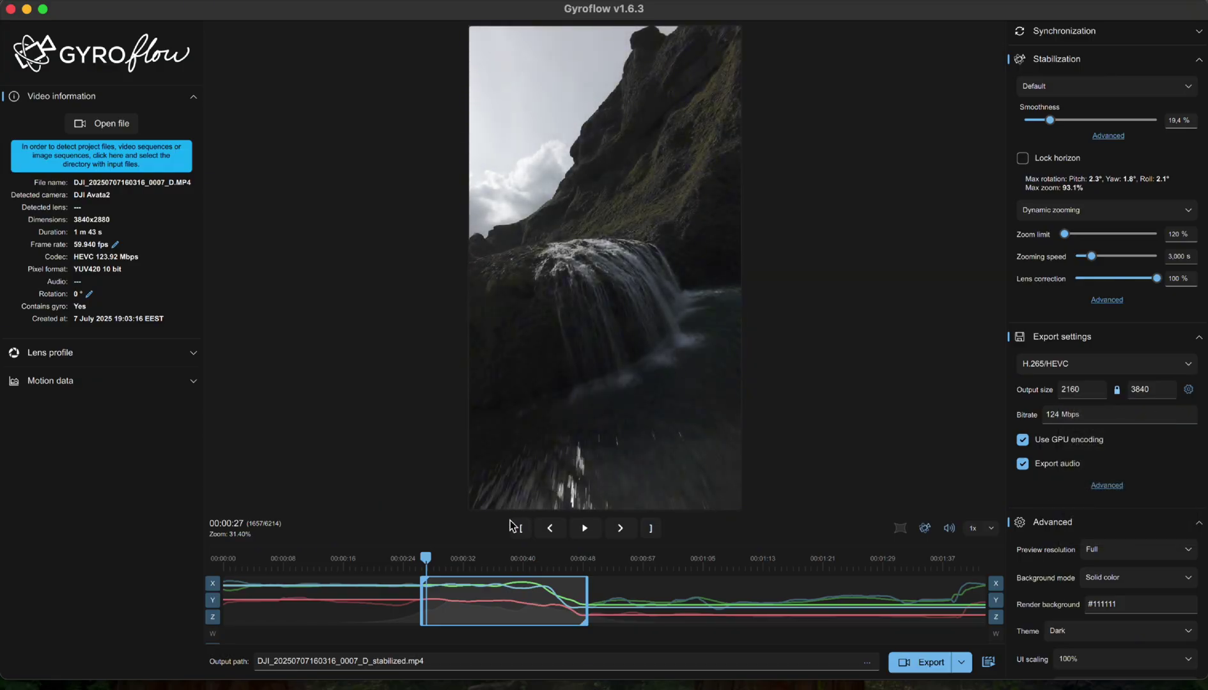
mouse_move(427, 562)
left_mouse_down()
mouse_move(502, 553)
mouse_move(415, 567)
left_mouse_up()
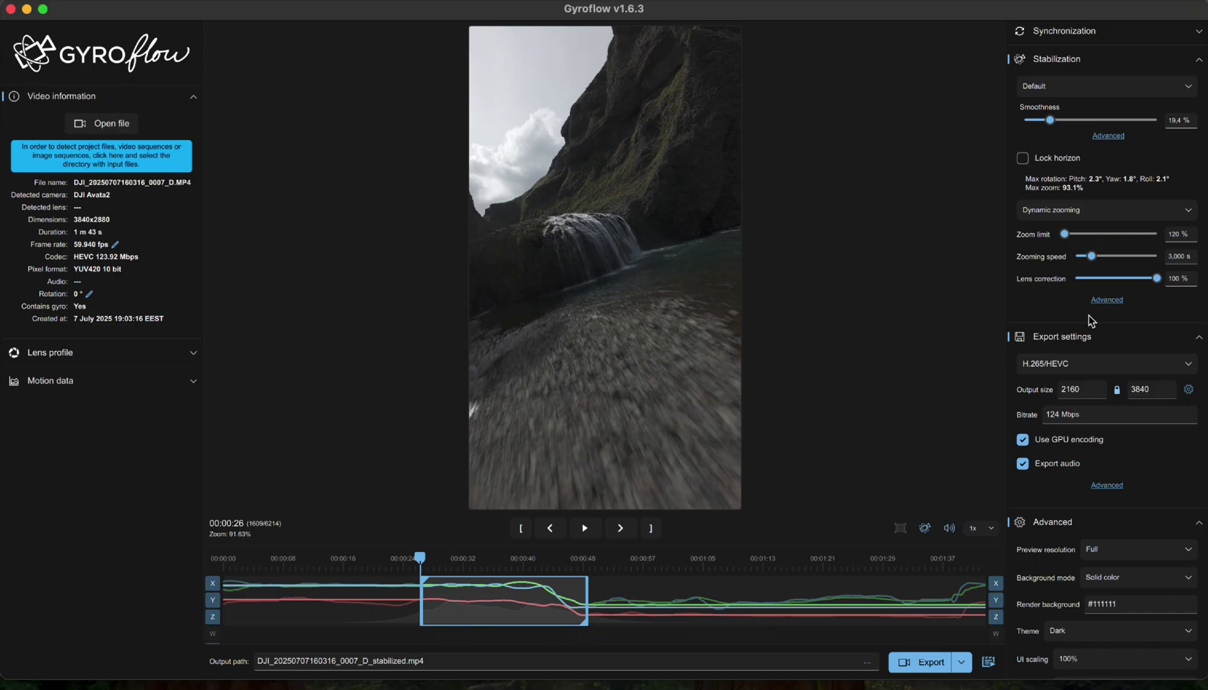
Raise smoothness to 26.1% and play the trimmed clip to check stabilization
left_click_drag(1049, 122, 1061, 124)
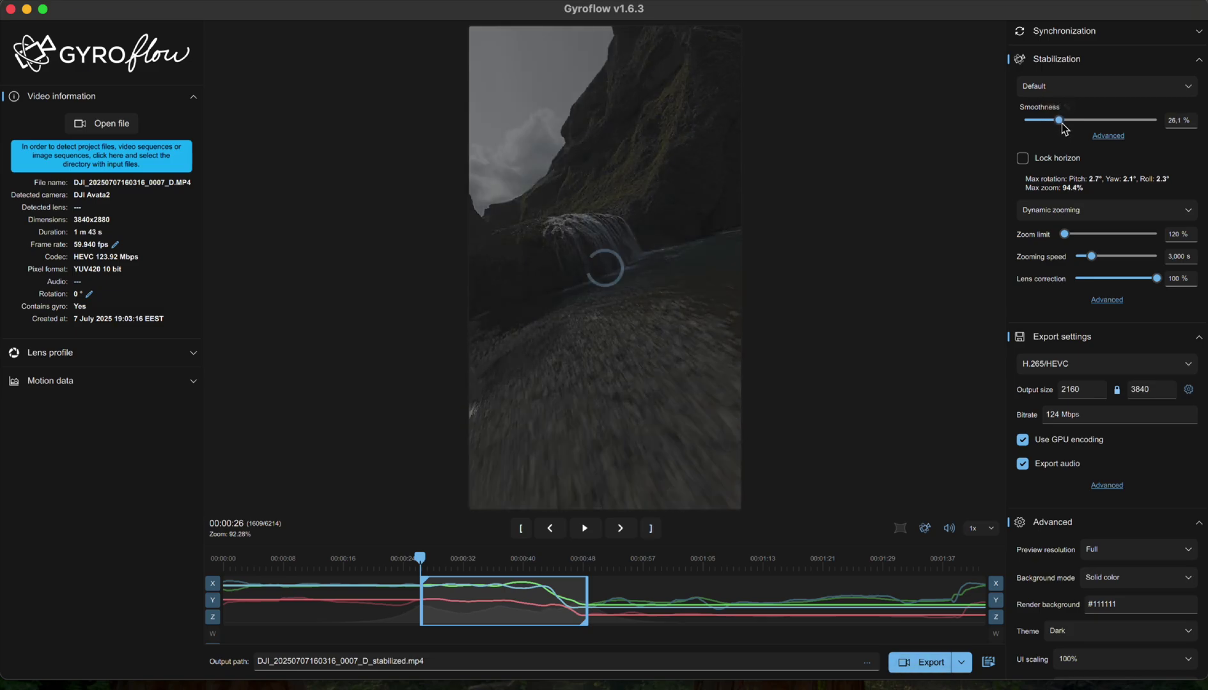
key("space")
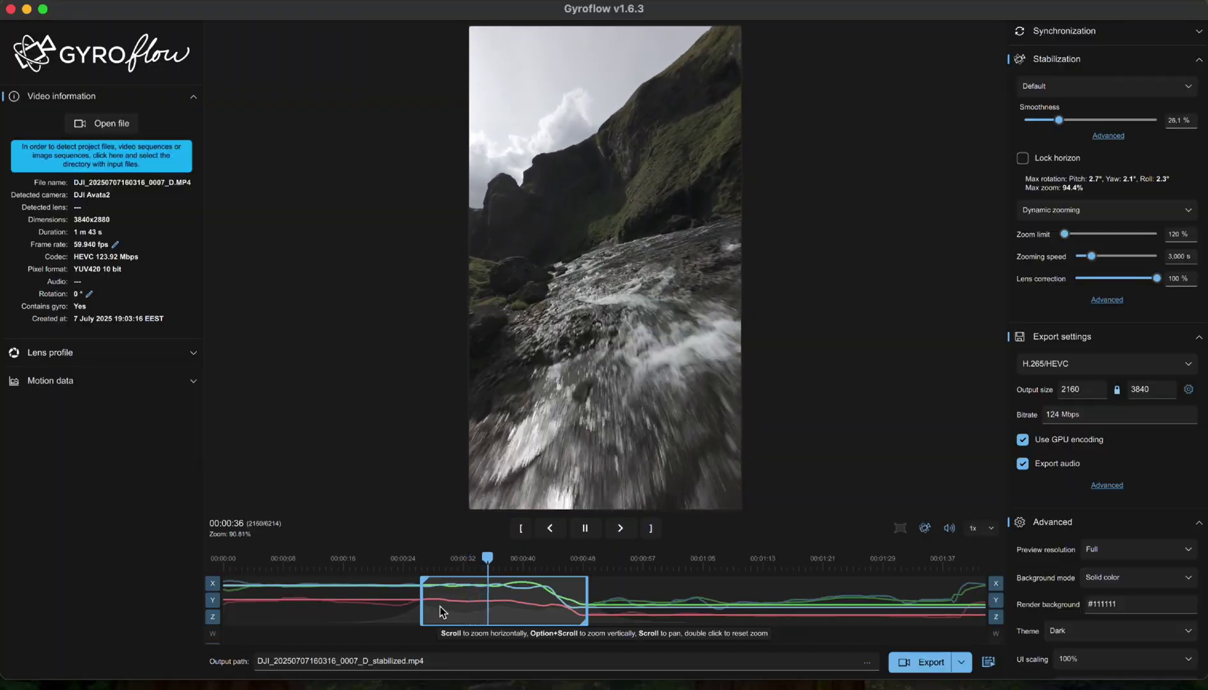
key("space")
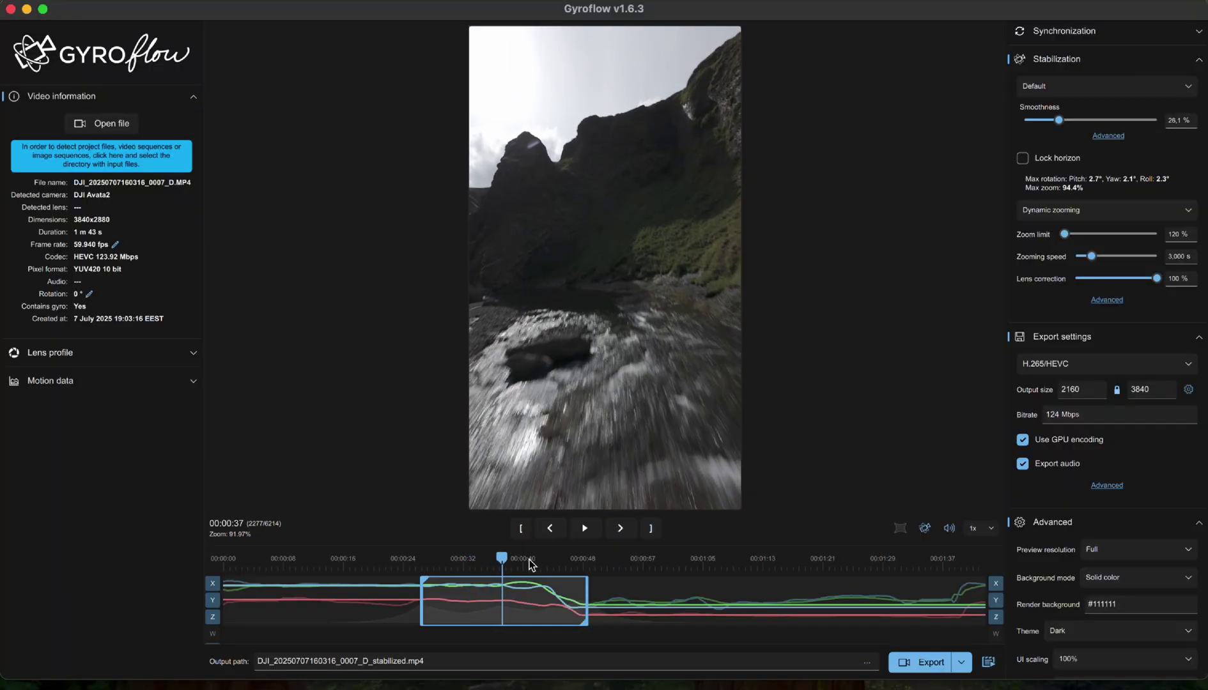
left_click_drag(507, 565, 424, 574)
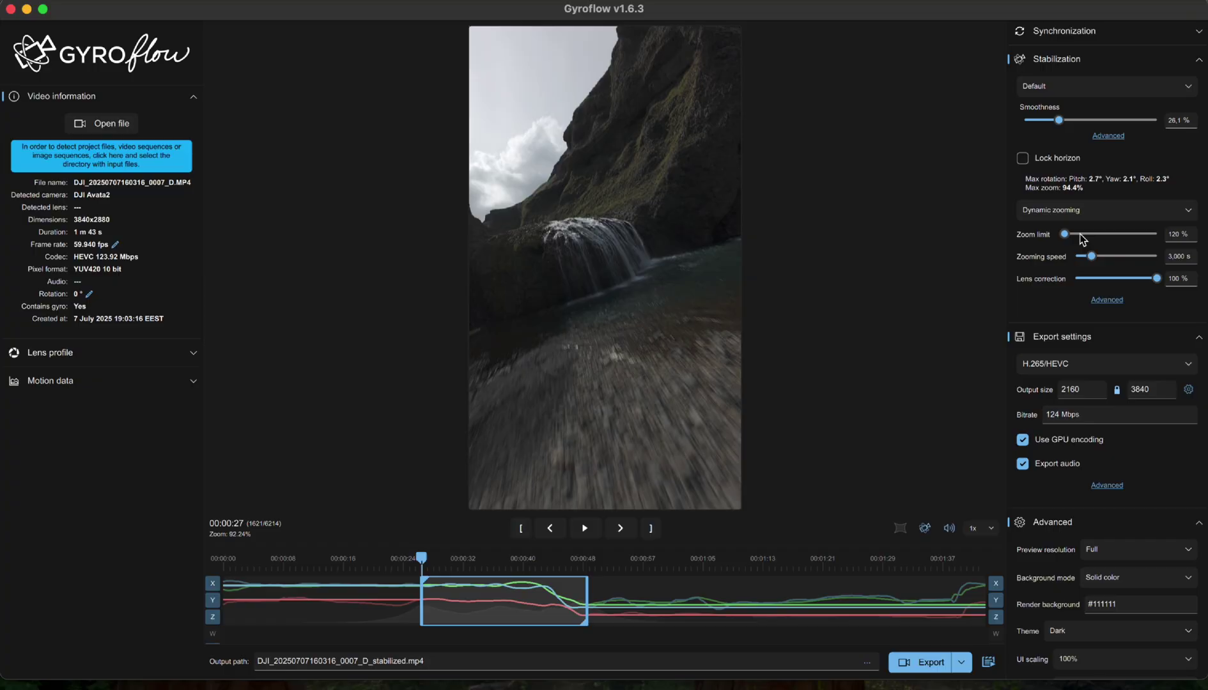
Test horizon lock during playback, then turn it back off
left_click(1023, 158)
key("space")
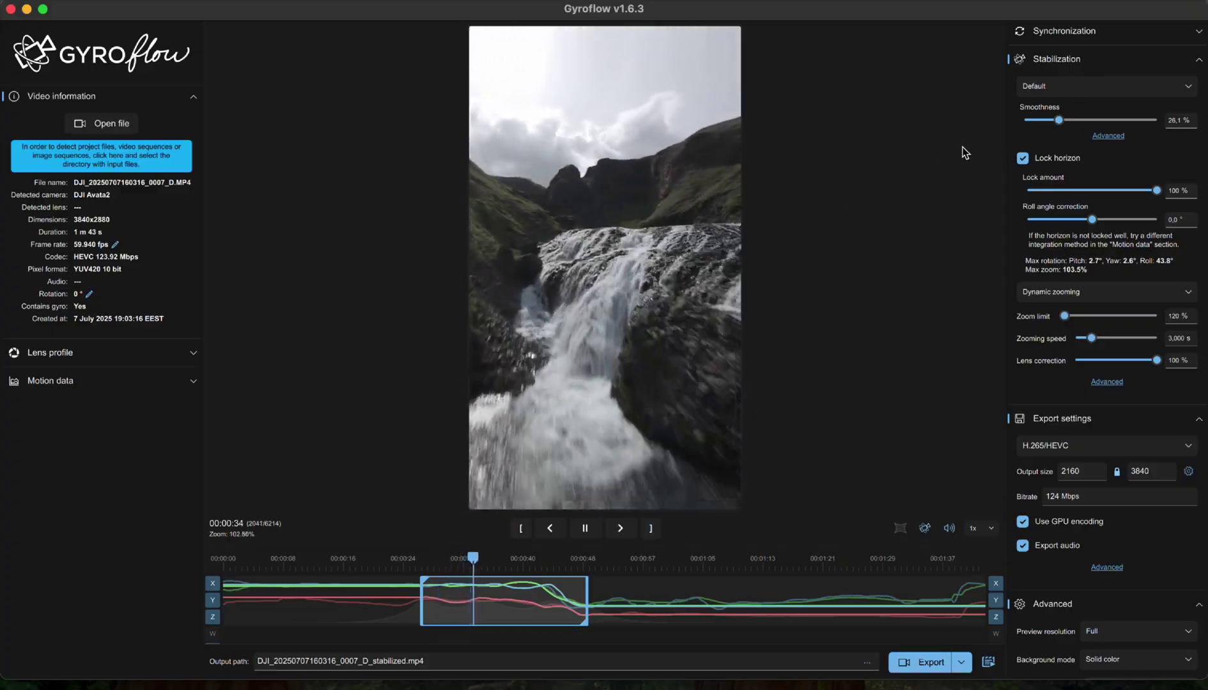
key("space")
left_click(1027, 160)
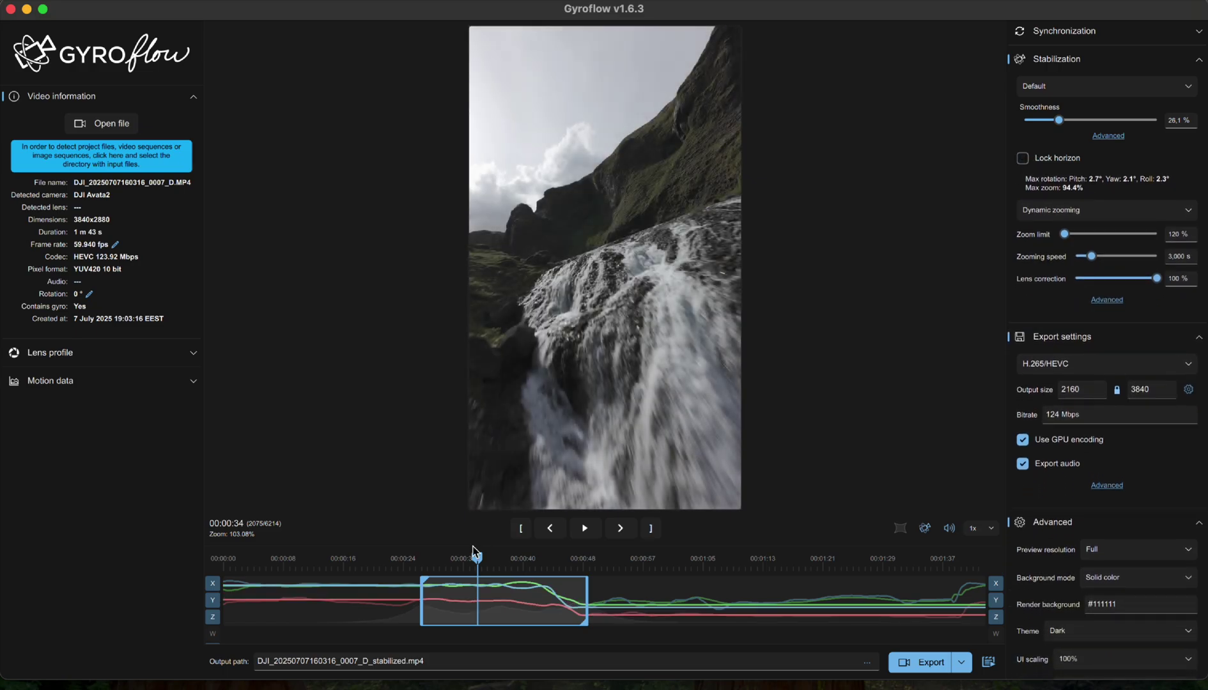
left_click_drag(477, 557, 398, 579)
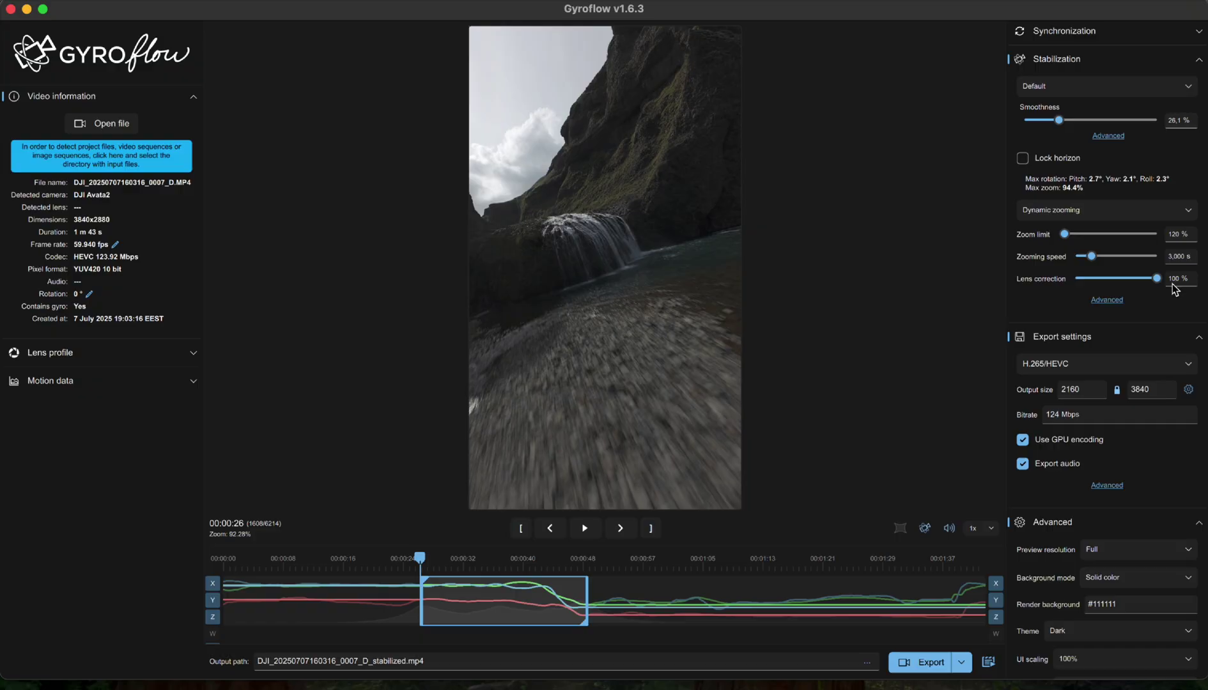
Reveal the Advanced stabilization settings and lower the FOV slightly, previewing the change
left_click(1108, 299)
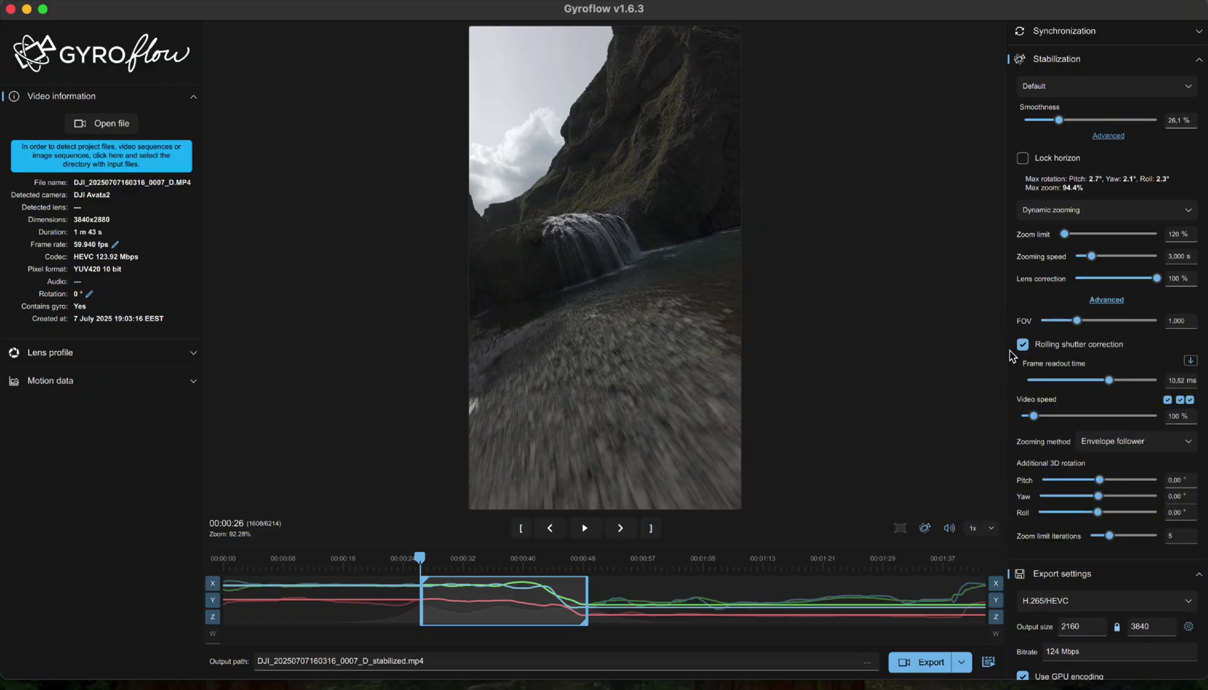
left_click_drag(1077, 320, 1134, 336)
key("space")
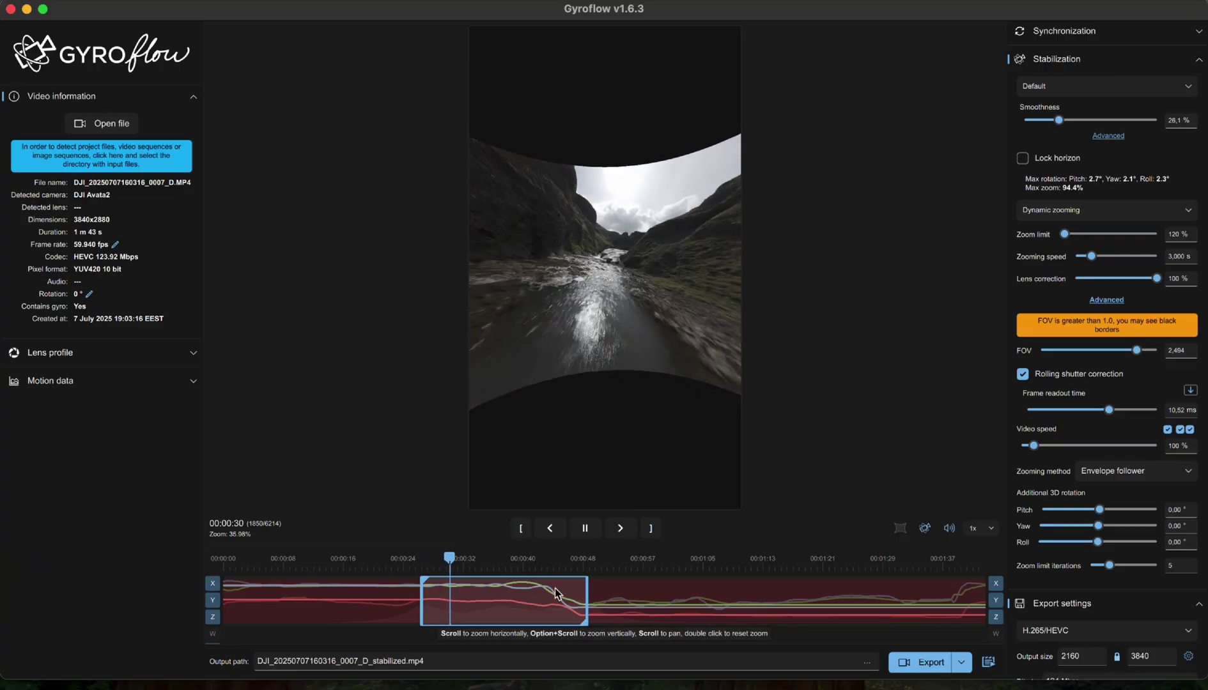
key("space")
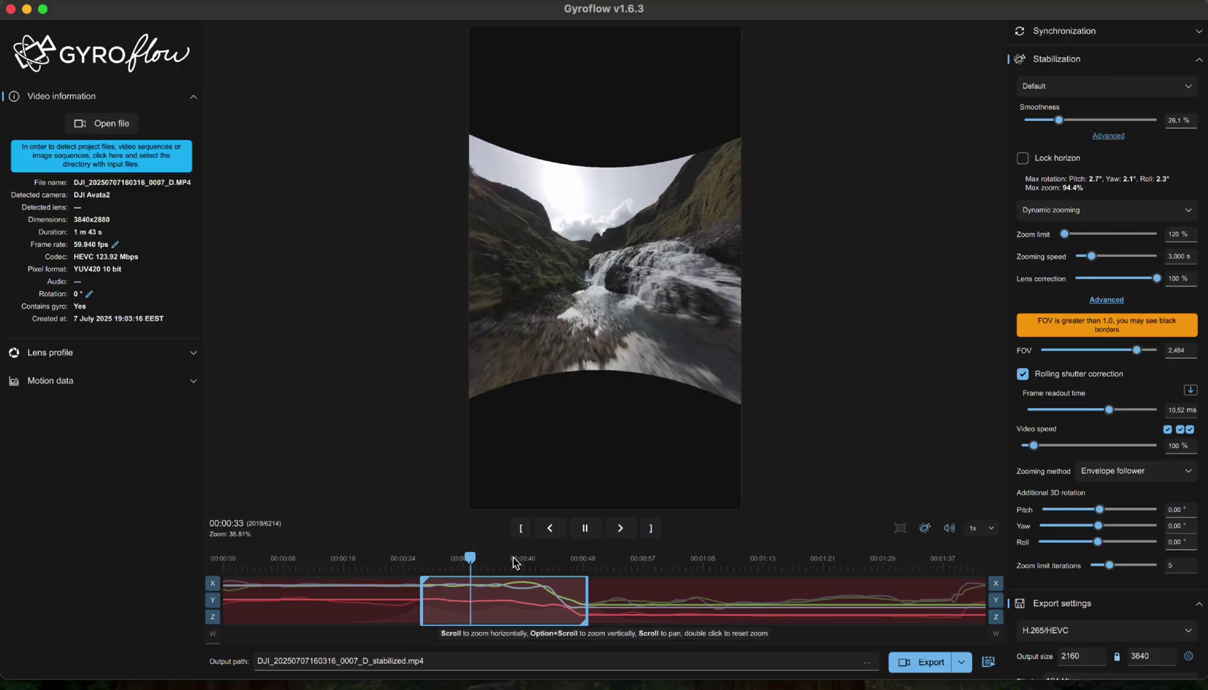
left_click_drag(456, 567, 423, 571)
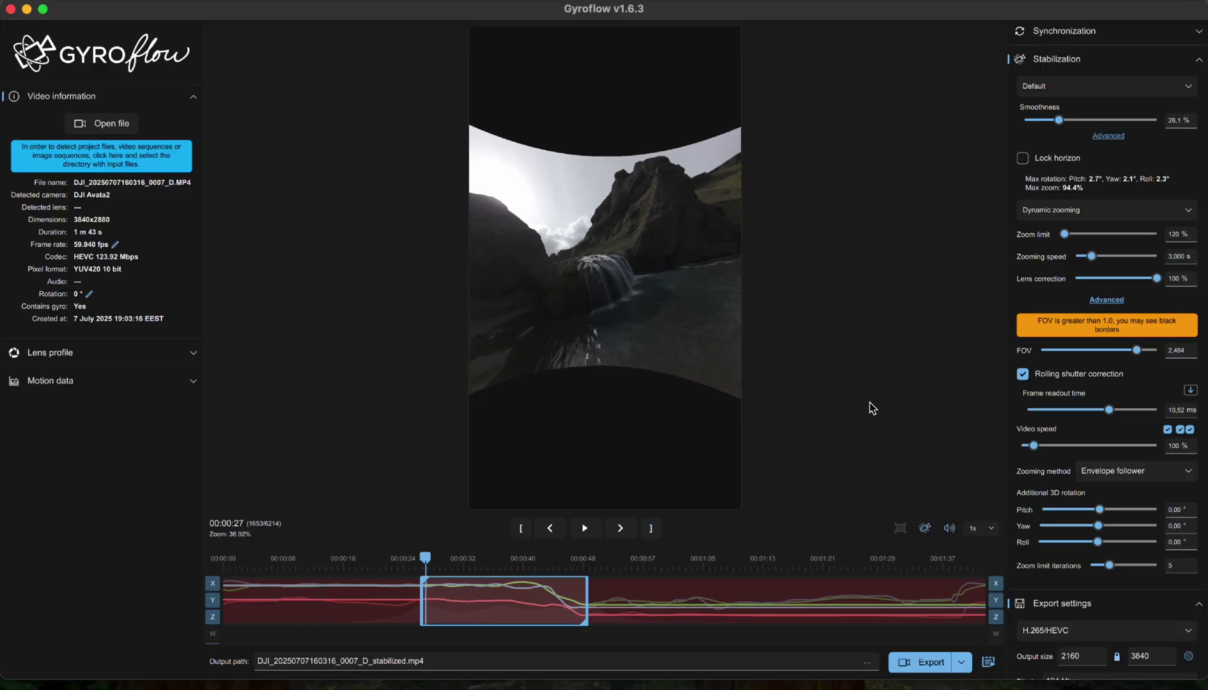
Fine-tune the FOV to about 1.169, replaying the waterfall section to check the borders
left_click_drag(1138, 353, 1087, 370)
key("space")
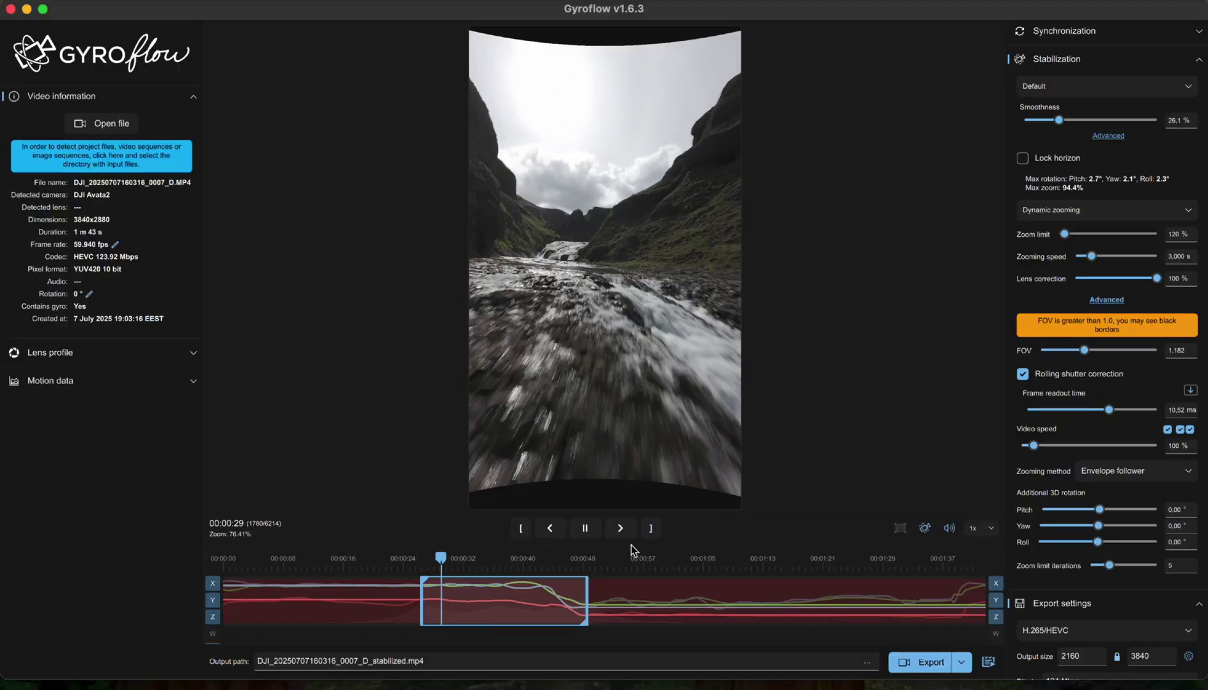
key("space")
left_click_drag(450, 558, 422, 560)
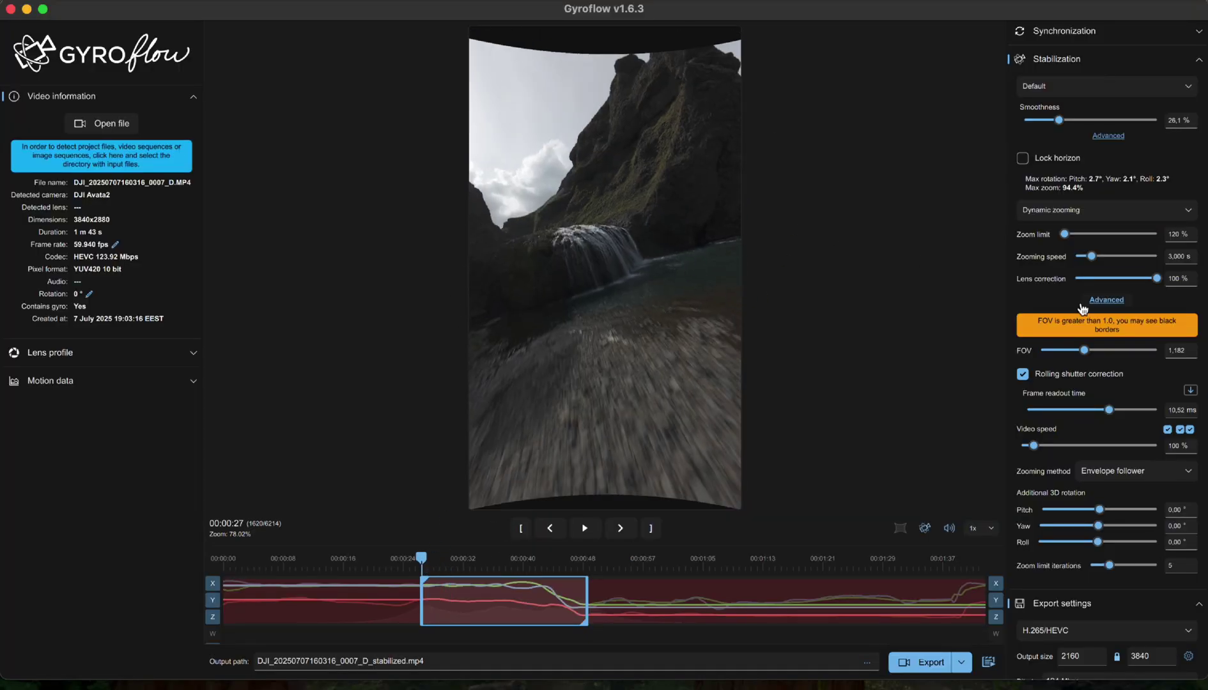
left_click_drag(1084, 351, 1086, 357)
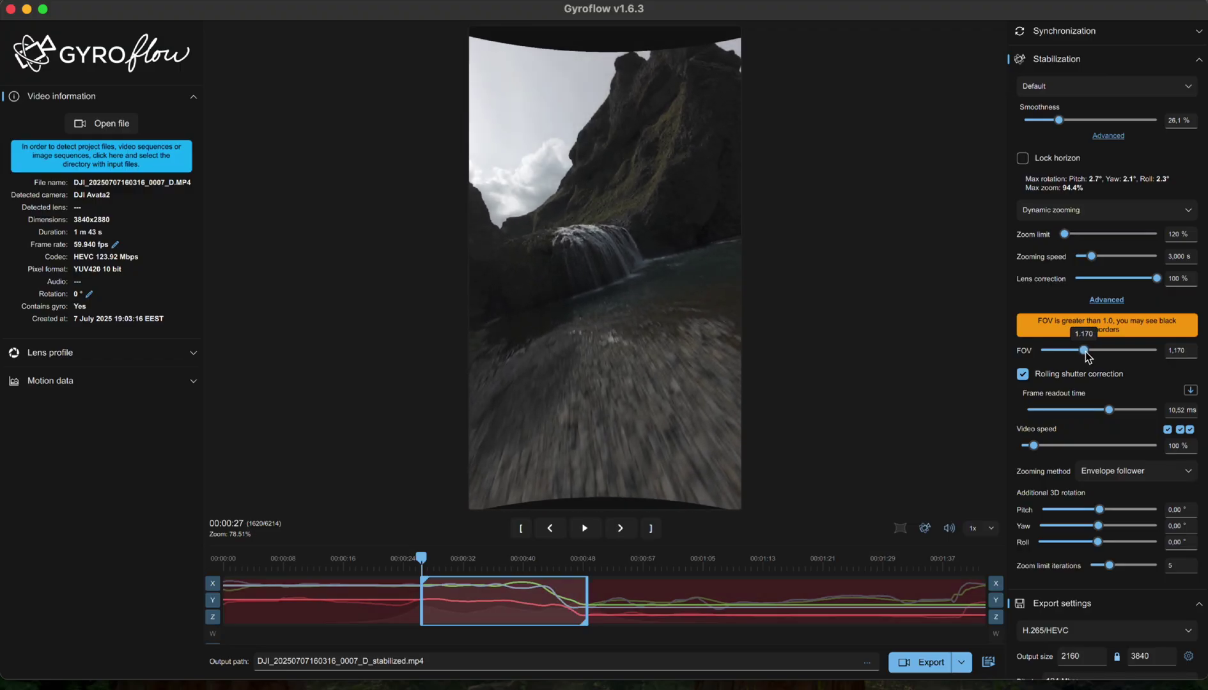
key("space")
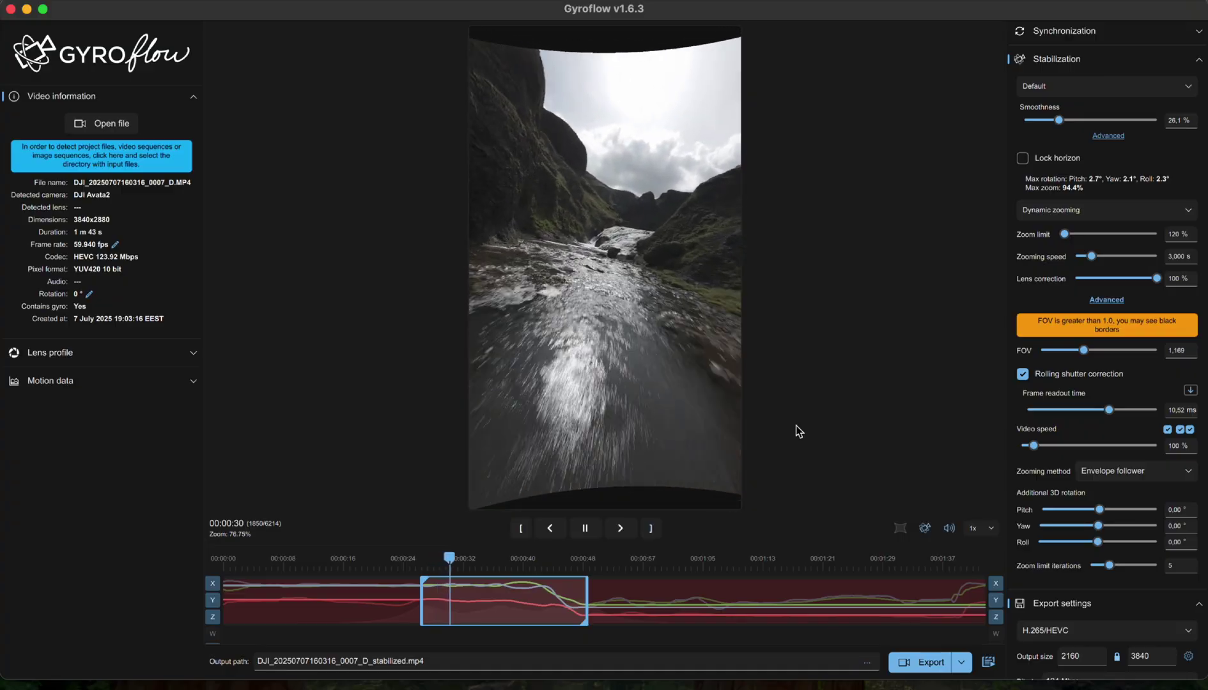
key("space")
left_click_drag(456, 573, 384, 583)
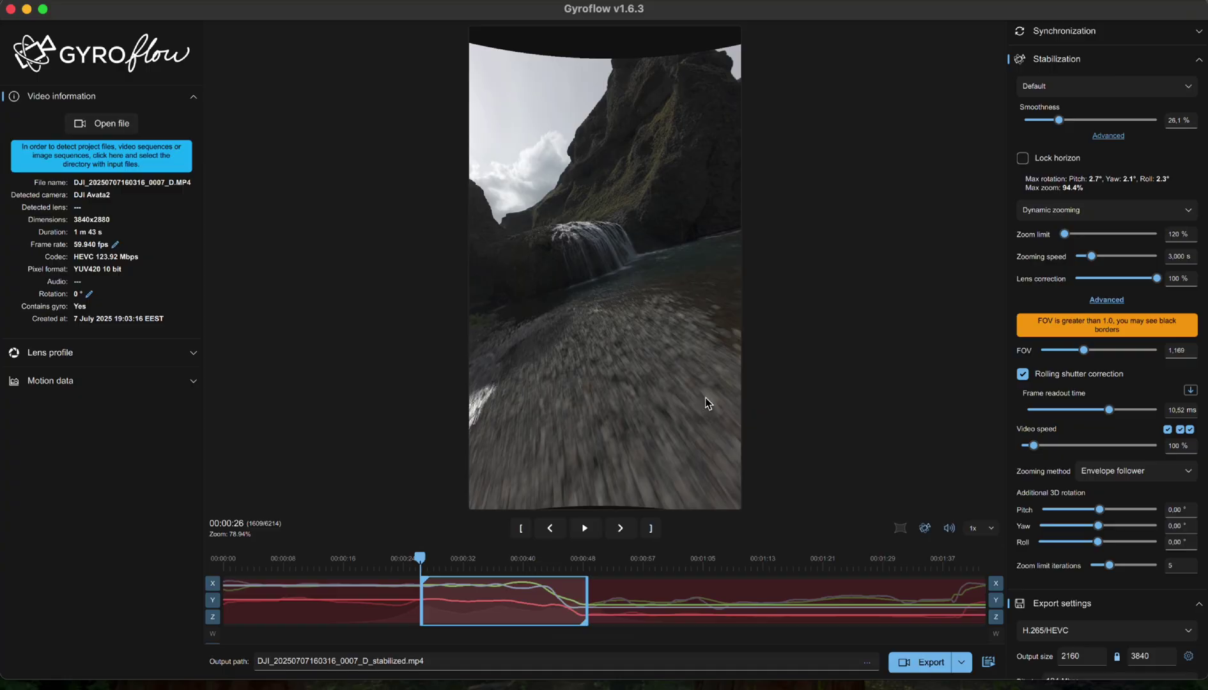
scroll(1107, 363, "down", 5)
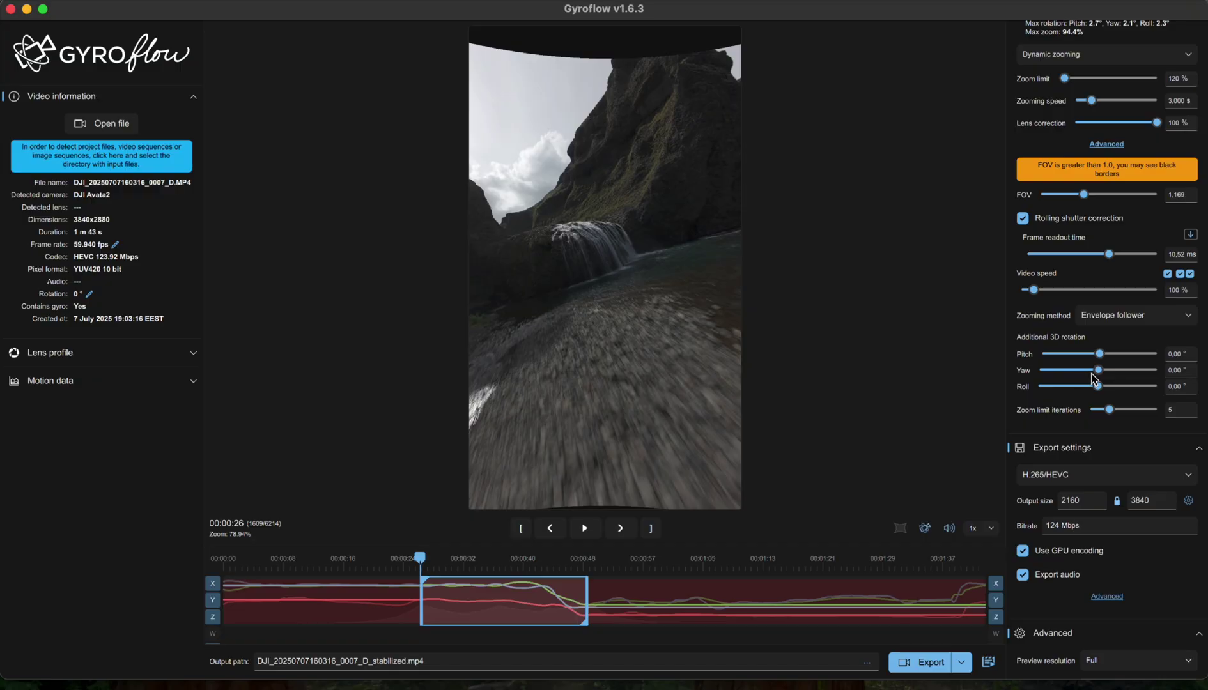
left_click_drag(1099, 370, 1095, 371)
key("space")
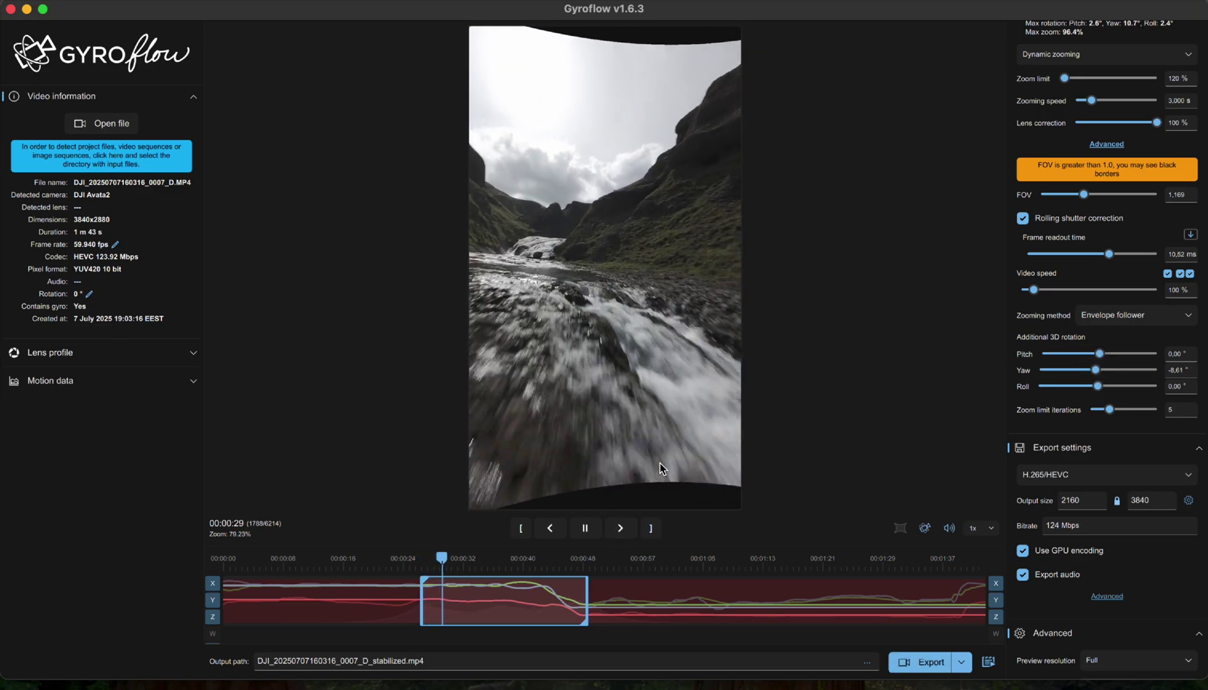
key("space")
left_click_drag(1107, 370, 1099, 378)
double_click(1179, 370)
type("0")
key("Return")
scroll(1110, 351, "down", 3)
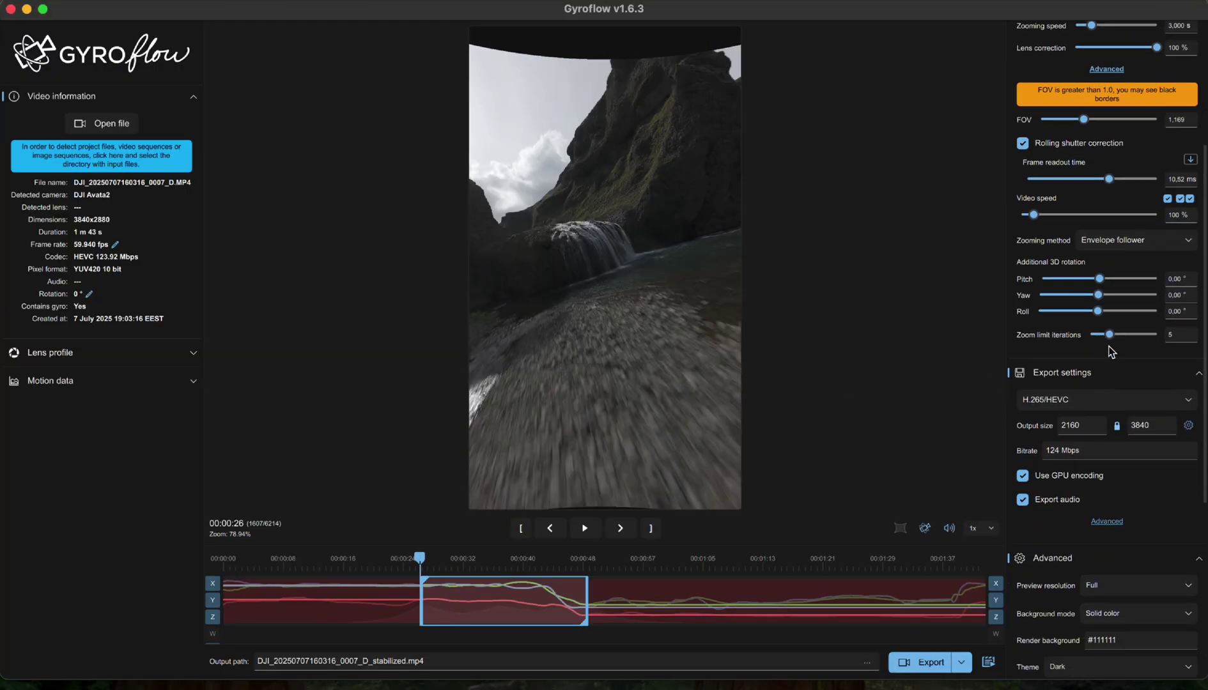
scroll(1109, 352, "down", 1)
Keep H.265/HEVC as the export codec
left_click(1136, 359)
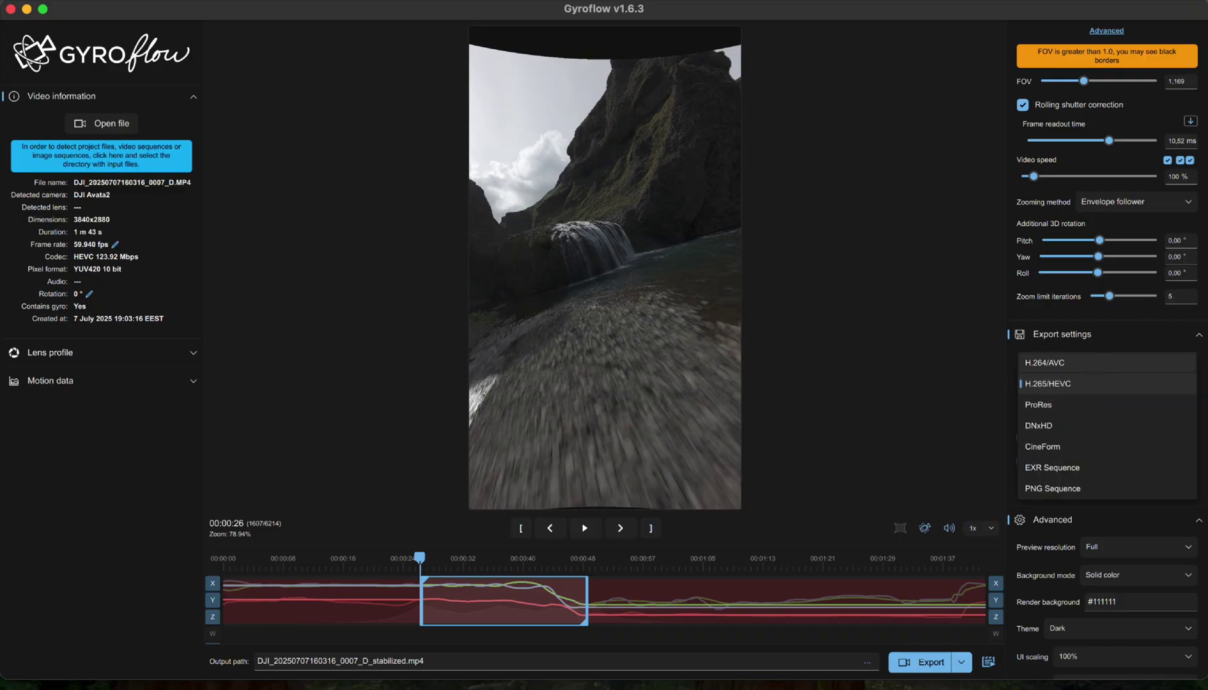
left_click(1199, 341)
scroll(1195, 336, "down", 4)
scroll(1147, 295, "up", 3)
scroll(1148, 295, "up", 1)
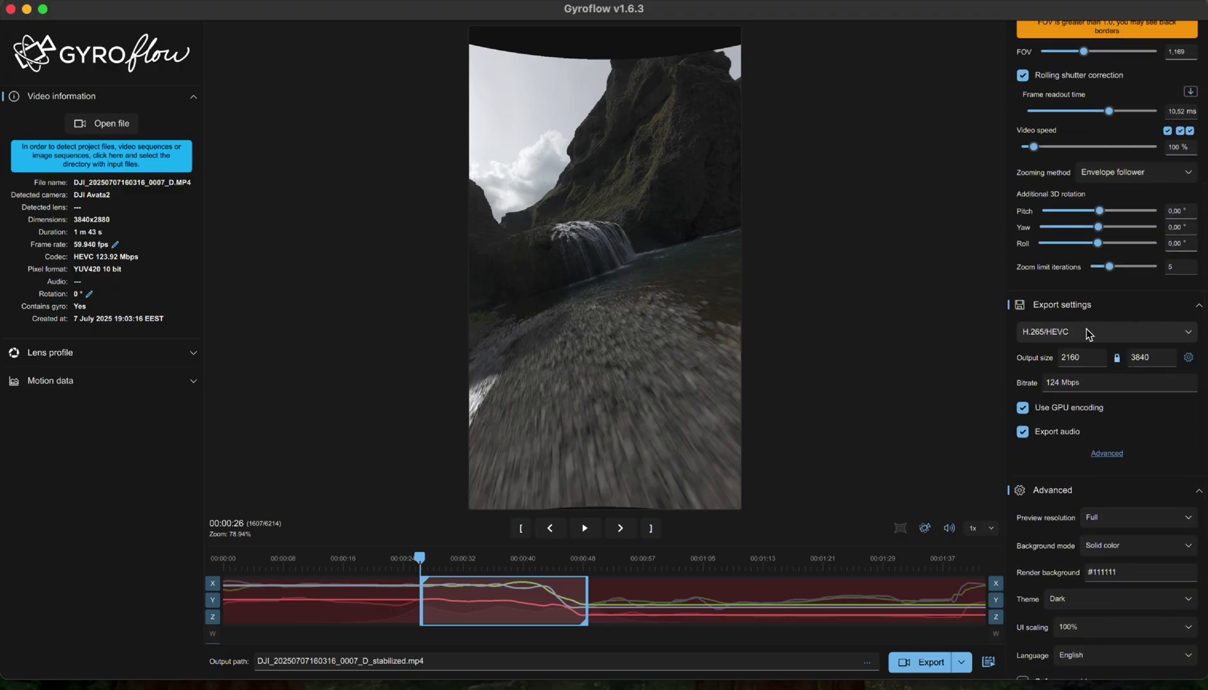
scroll(1027, 496, "up", 5)
Export the stabilized clip into the Project folder
left_click(932, 665)
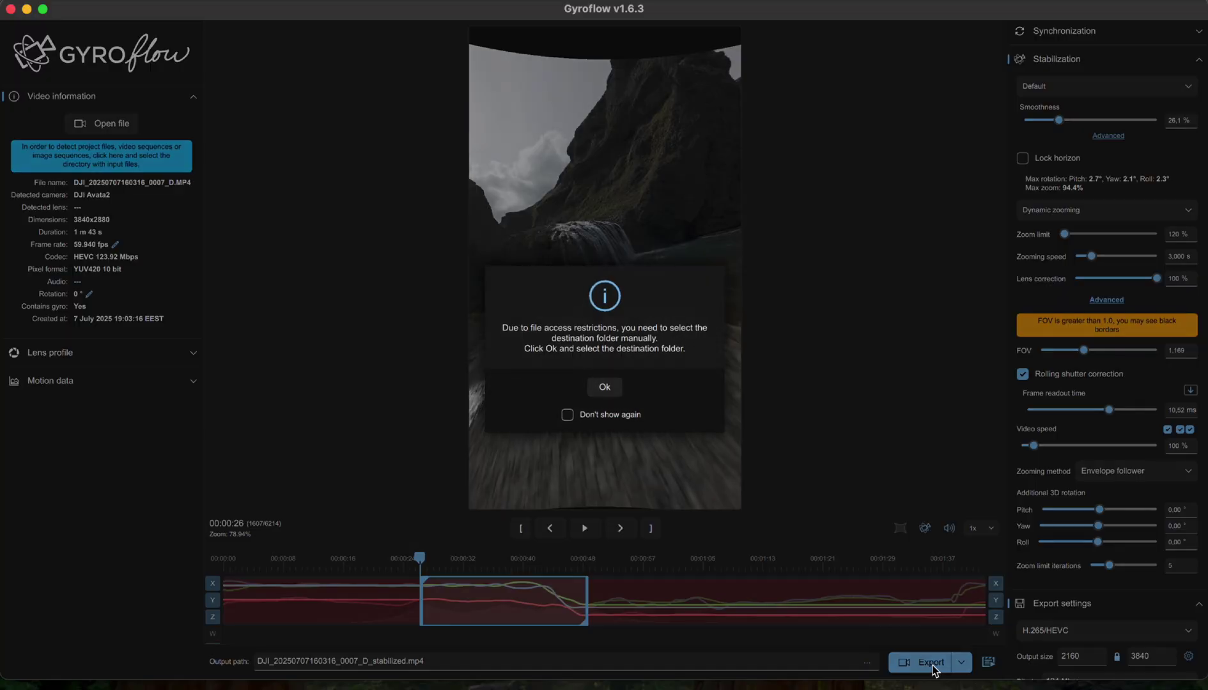
left_click(604, 388)
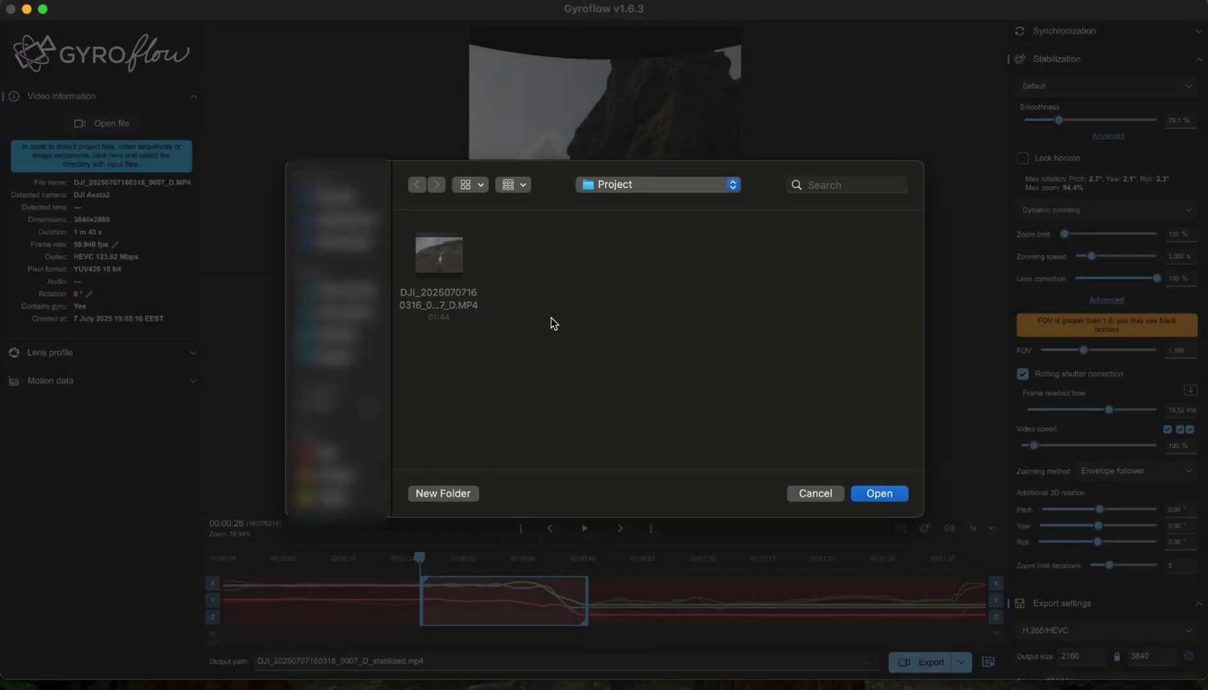
left_click(878, 493)
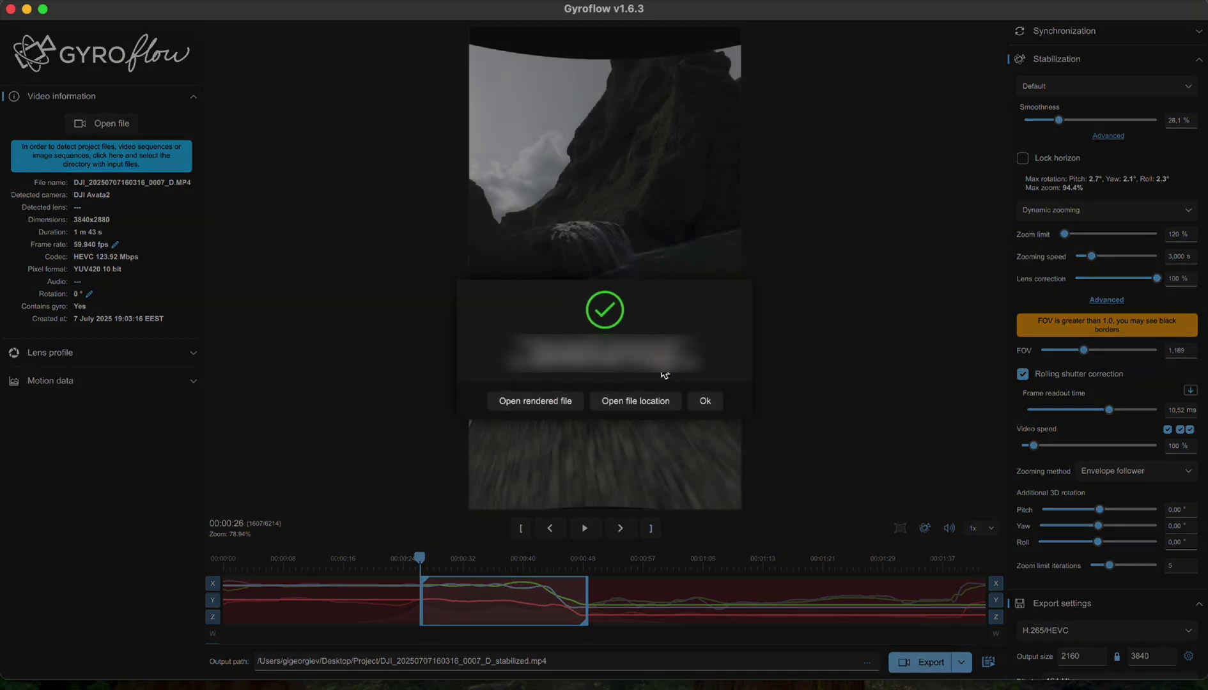
Open the render's folder and Quick Look the stabilized waterfall .mp4, then close the preview
left_click(625, 403)
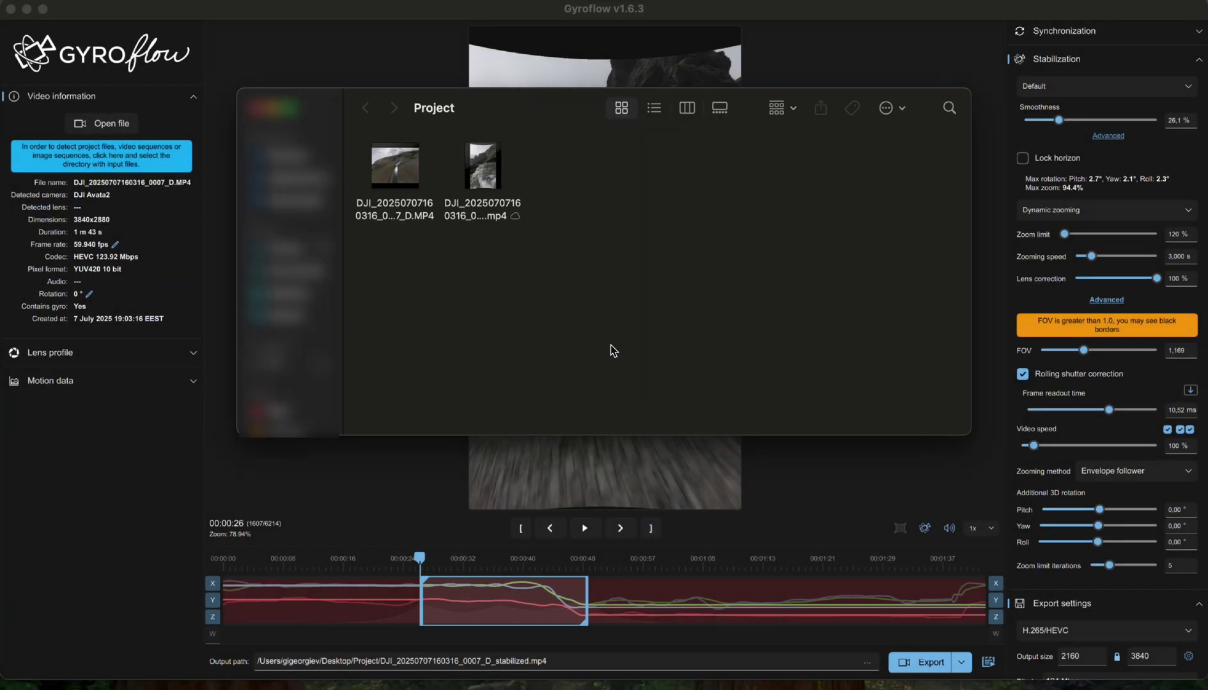
left_click(484, 166)
key("space")
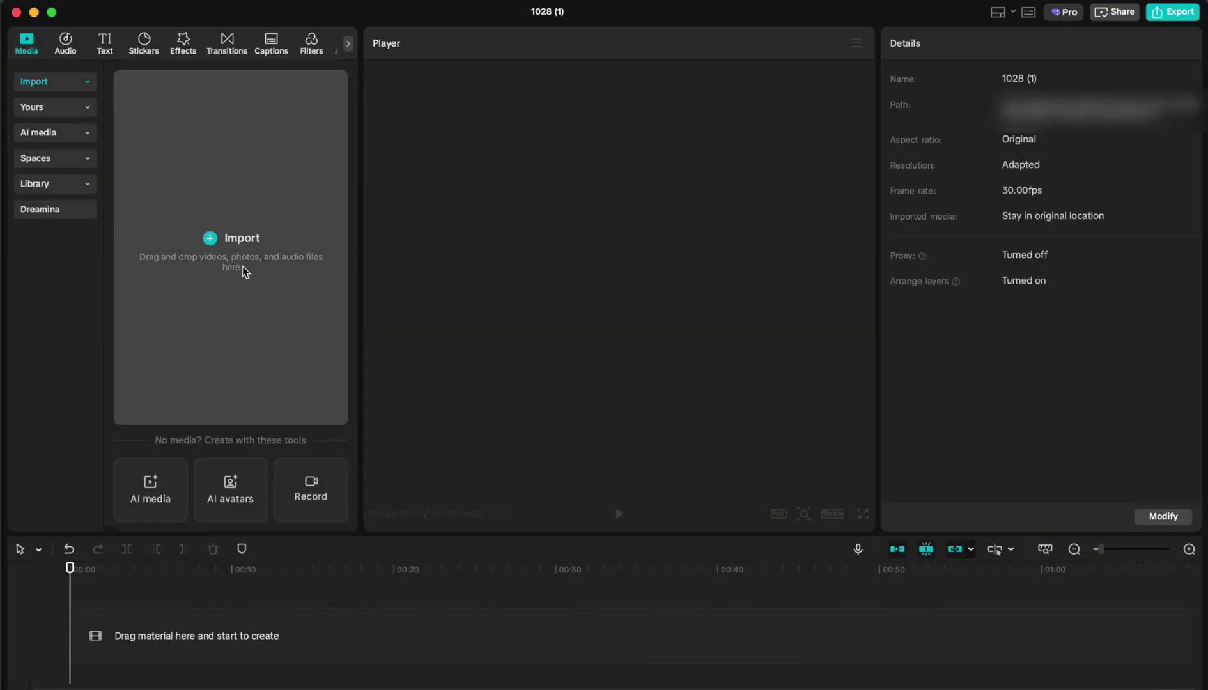
left_click(240, 267)
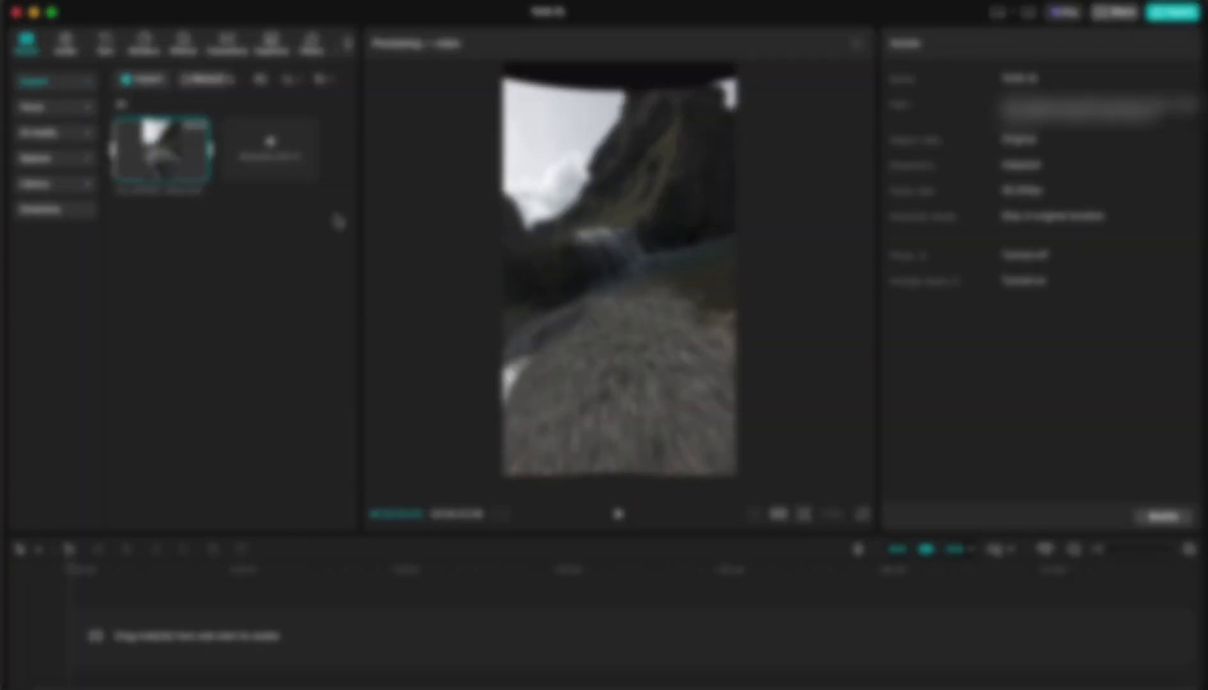
Add the imported stabilized clip to the timeline, then play and scrub through it
left_click(199, 174)
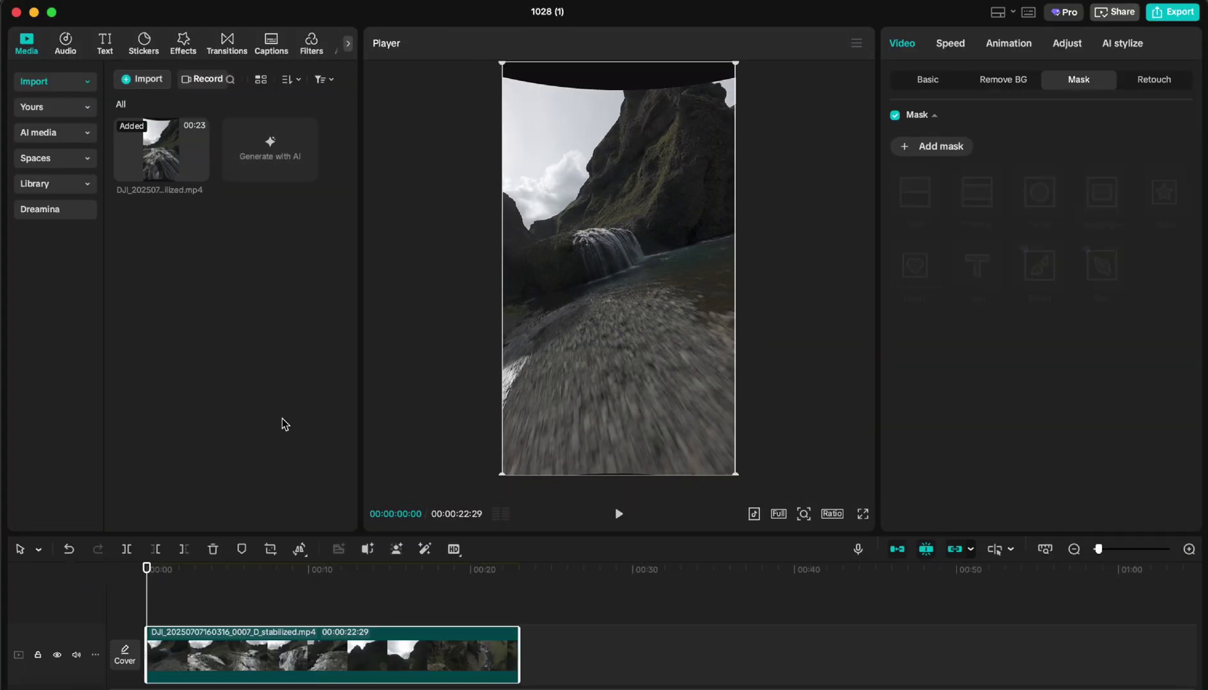
key("space")
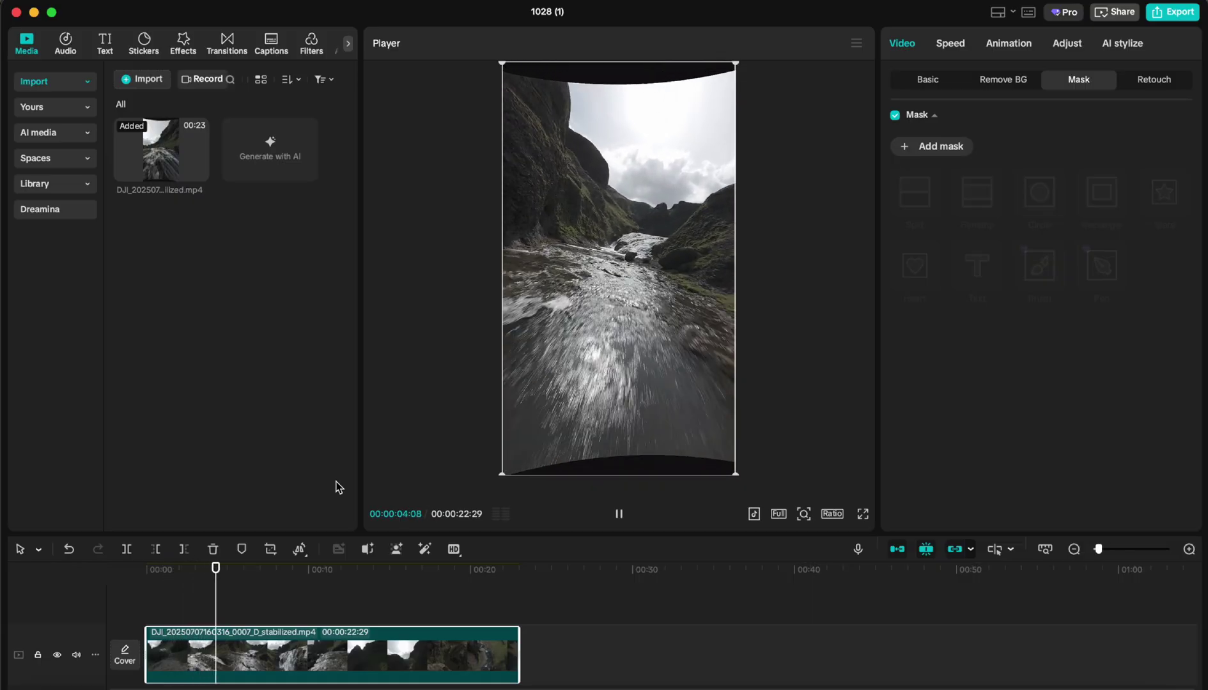
left_click_drag(221, 575, 187, 583)
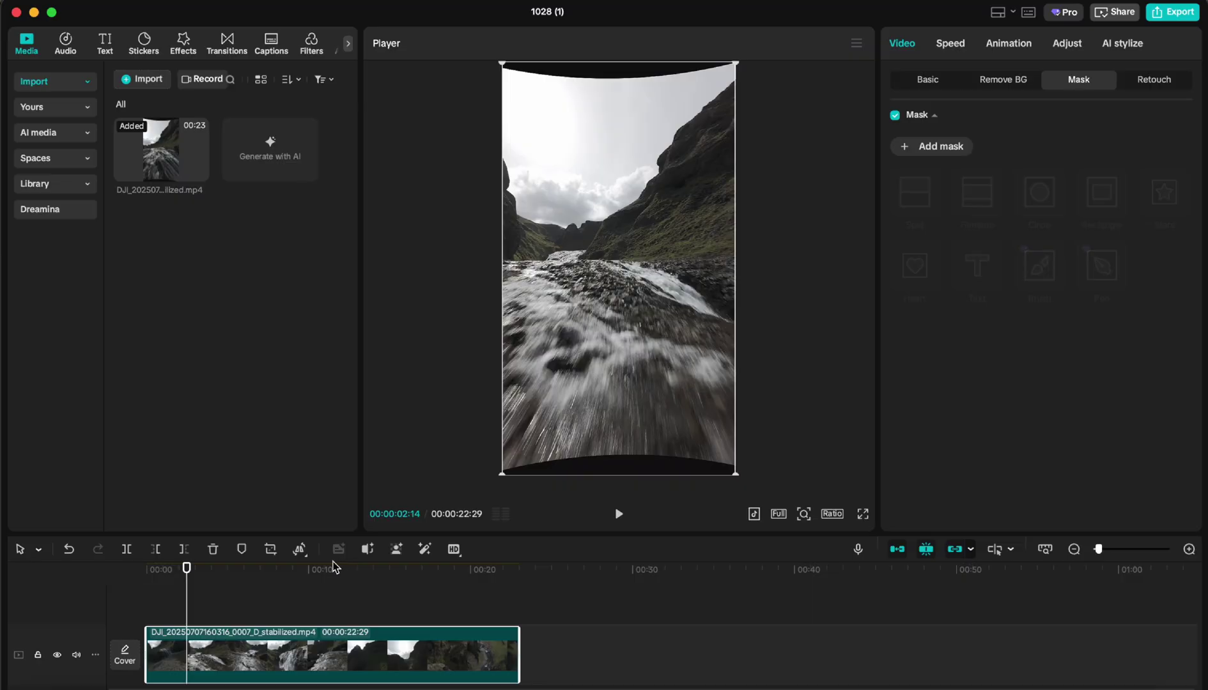
Pull the top and bottom crop edges inward, checking frames from the clip's start to its end
left_click(272, 552)
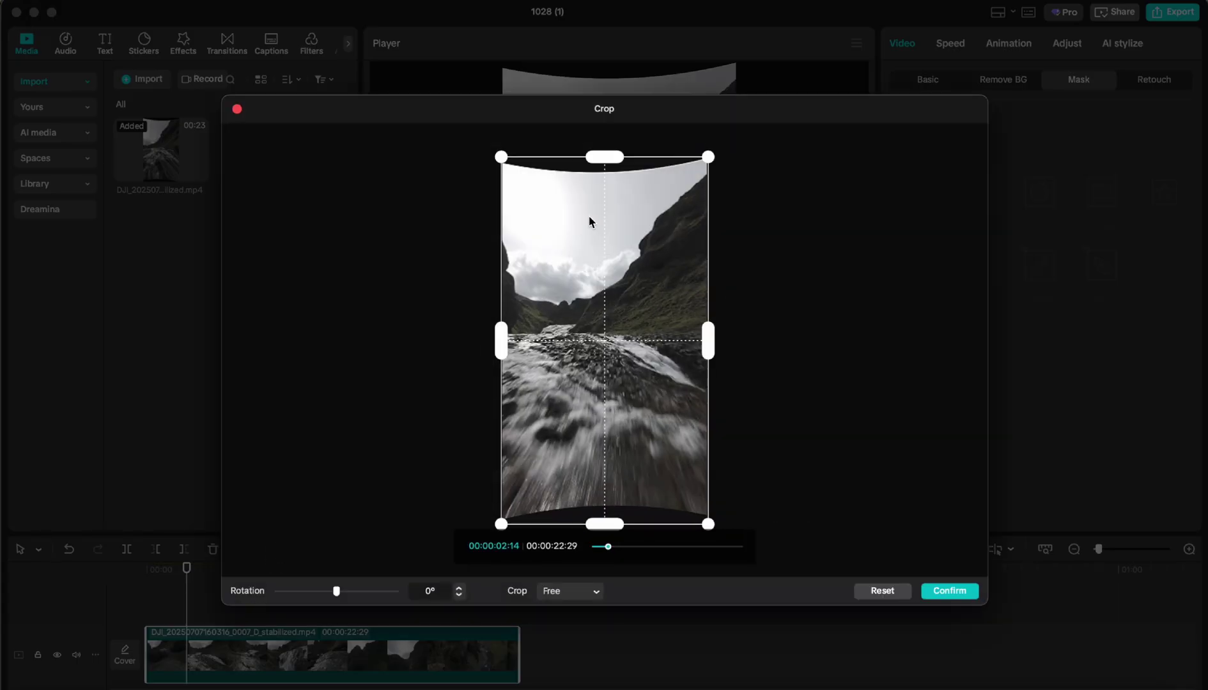
left_click_drag(608, 158, 610, 177)
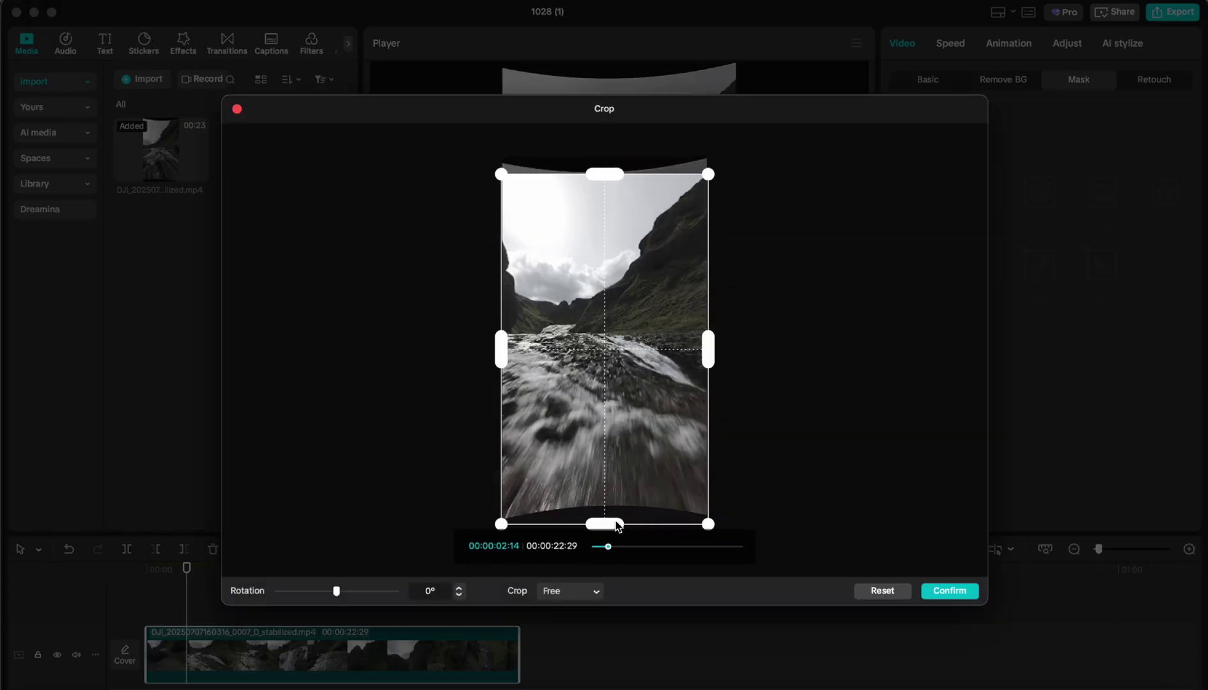
left_click_drag(618, 526, 625, 503)
left_click_drag(608, 547, 589, 554)
left_click_drag(613, 178, 613, 188)
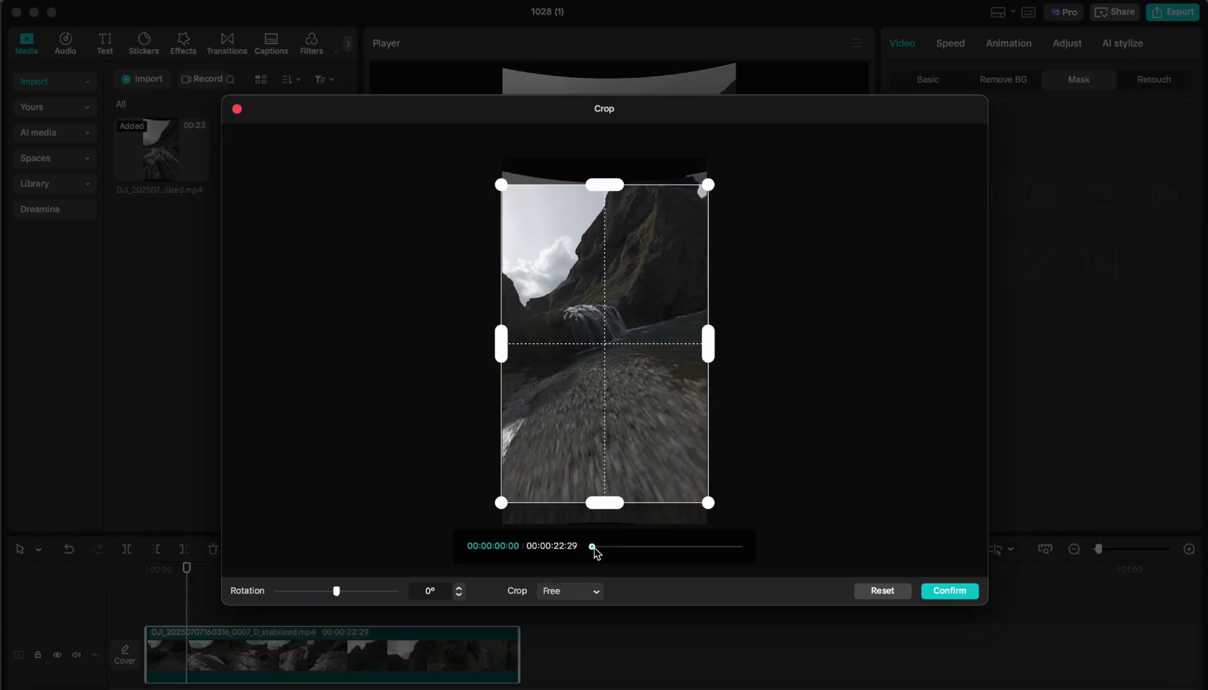
left_click_drag(594, 550, 640, 553)
left_click_drag(613, 502, 610, 501)
left_click_drag(642, 547, 753, 546)
Apply the crop, replay the cropped clip from its start, and select it for editing
left_click(937, 596)
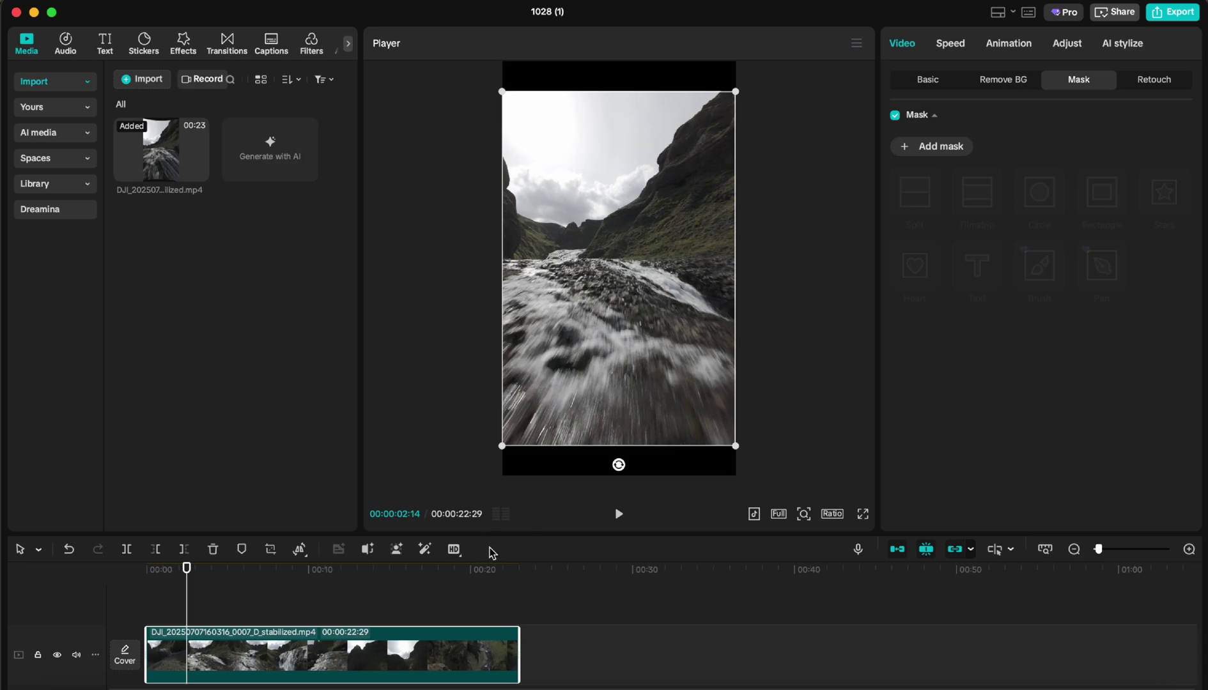
left_click_drag(439, 612, 148, 593)
key("space")
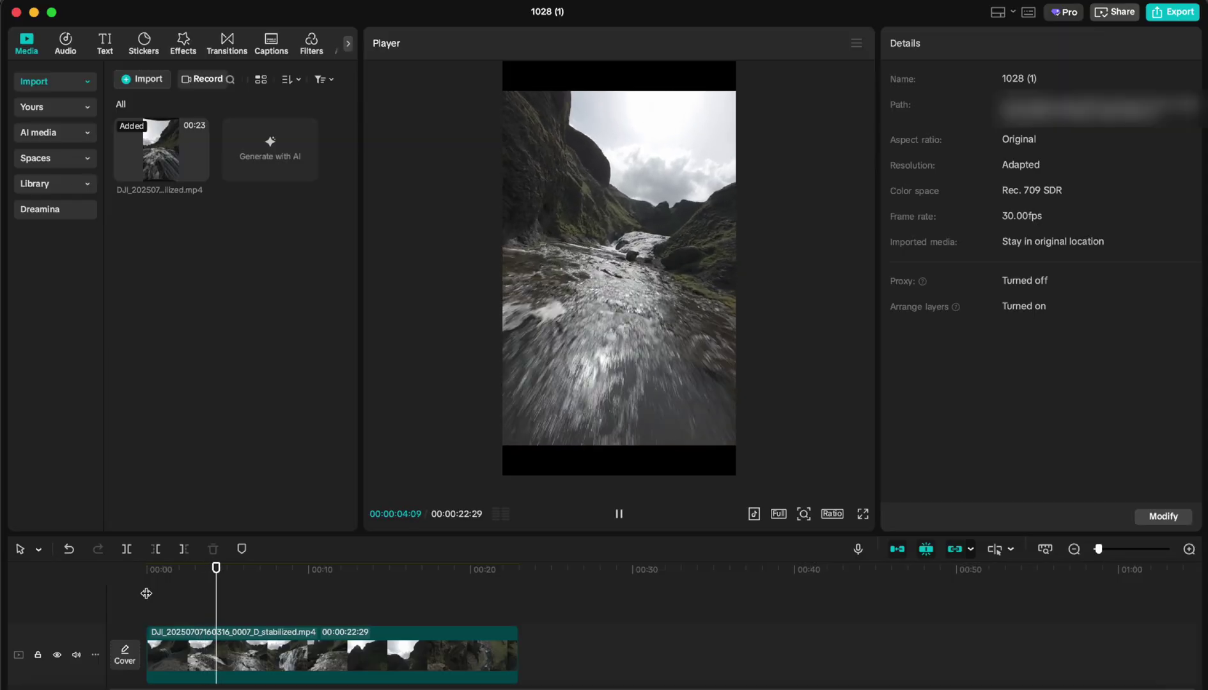
key("space")
left_click(166, 579)
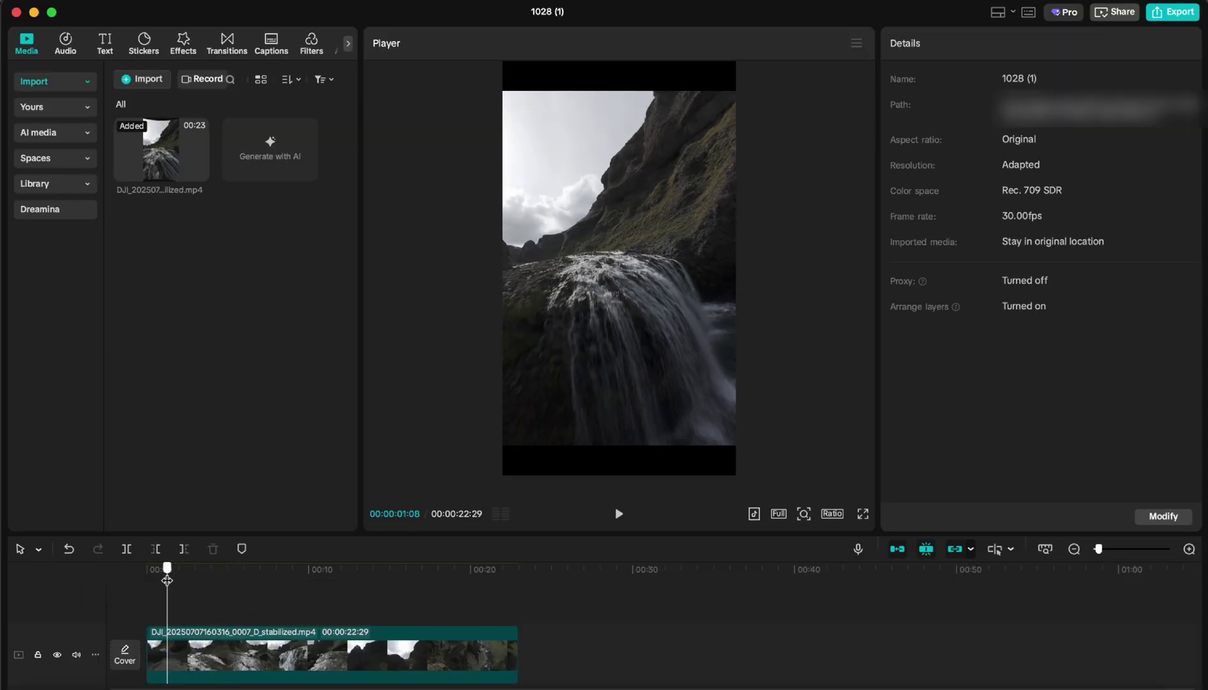
mouse_move(166, 579)
left_mouse_down()
mouse_move(147, 583)
mouse_move(158, 583)
left_mouse_up()
left_click(455, 645)
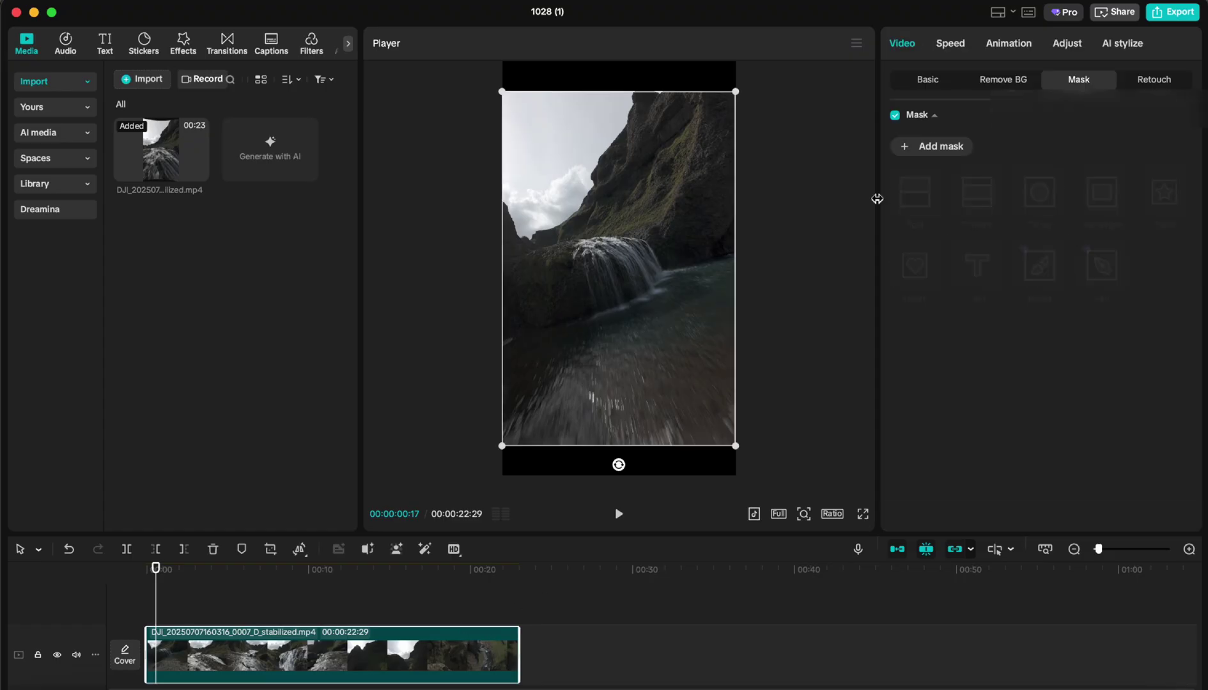
Set the clip's Canvas to Blur using the first blur level
left_click(937, 90)
scroll(958, 322, "down", 10)
left_click(949, 499)
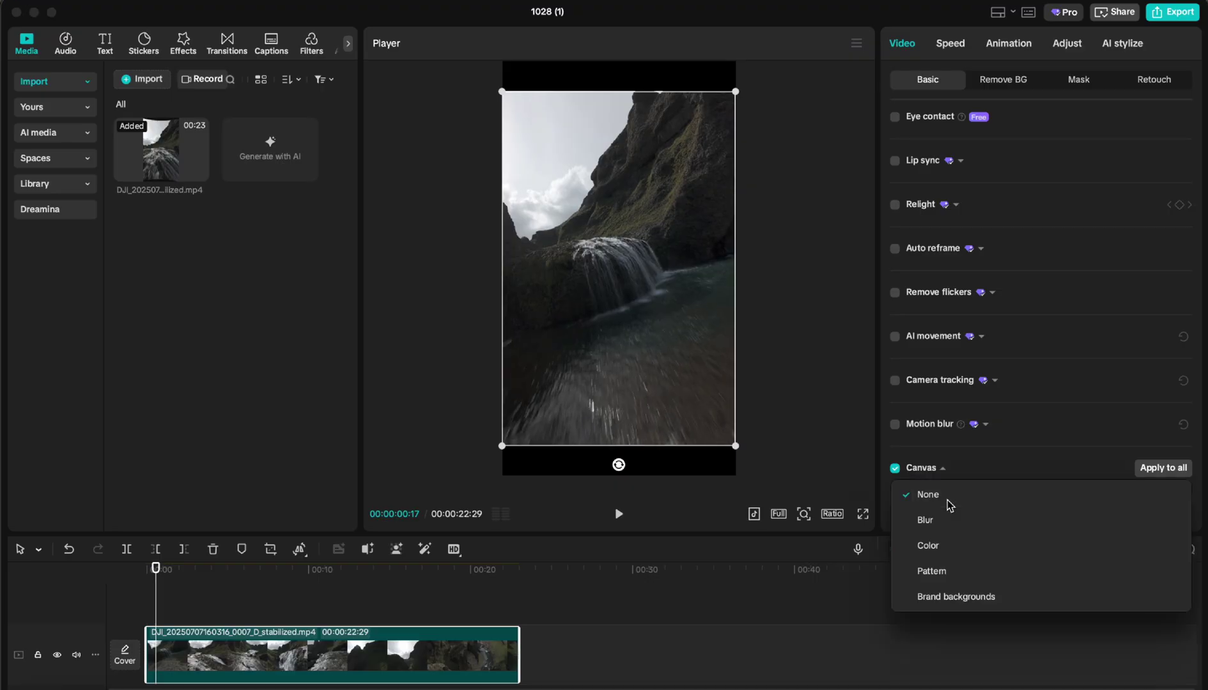
left_click(946, 521)
scroll(958, 466, "down", 2)
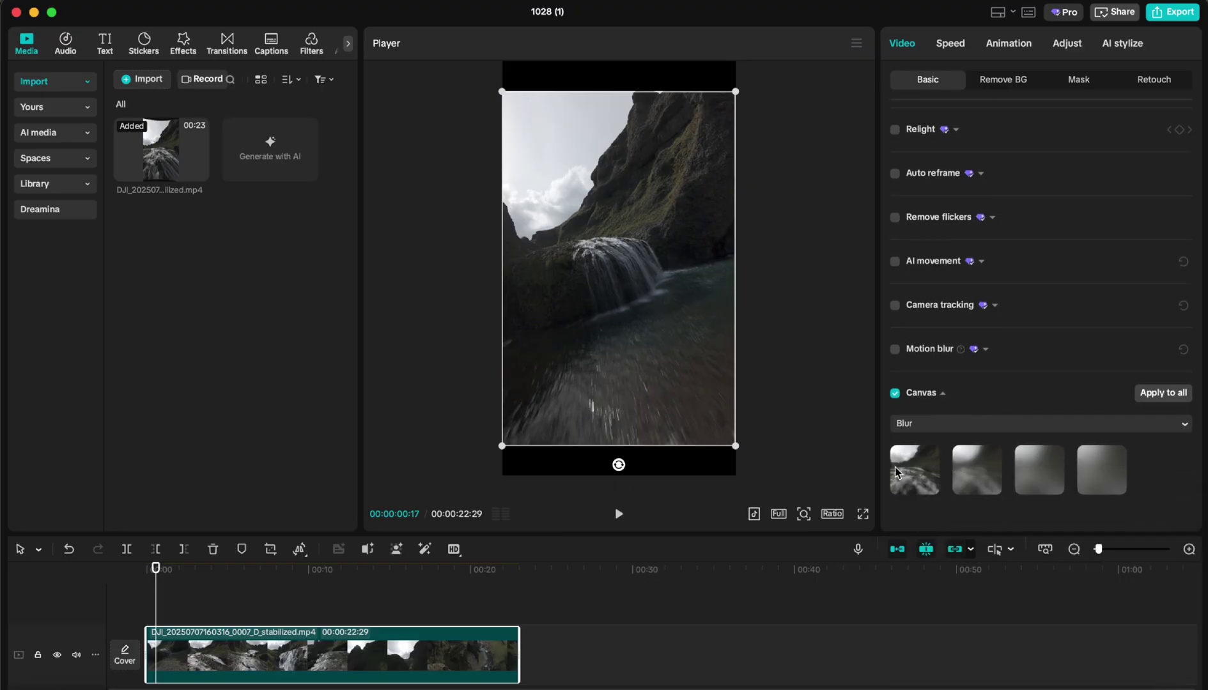
left_click(915, 467)
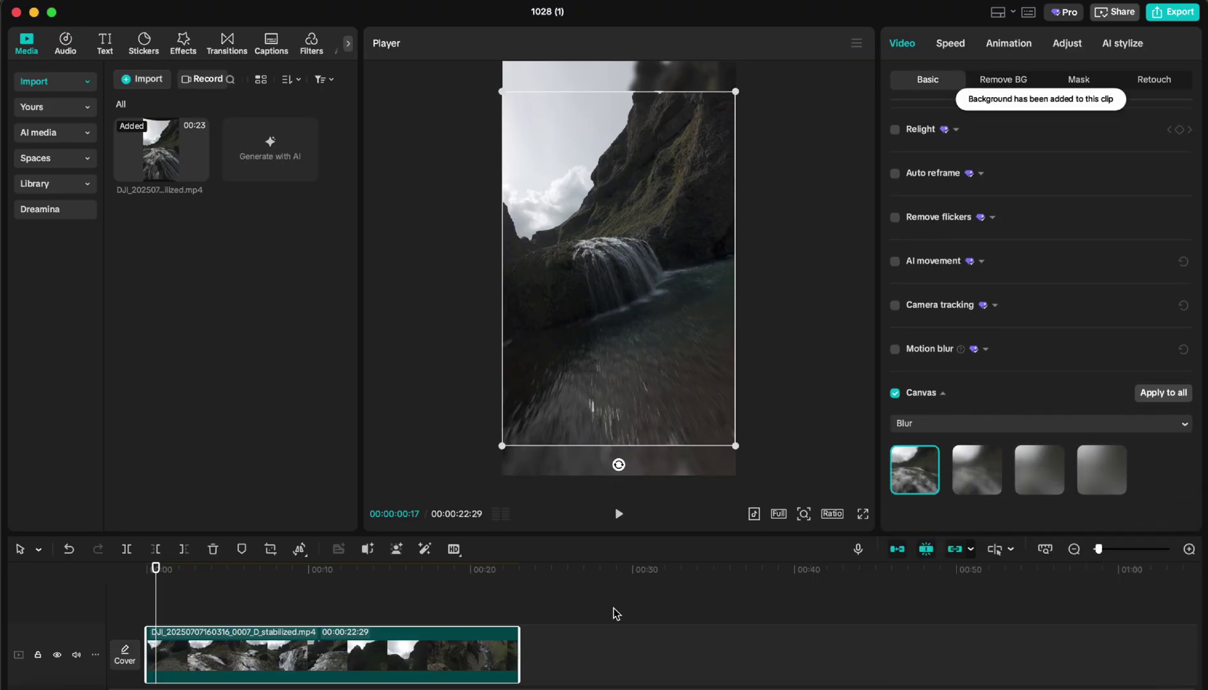
Review the blurred background over the clip's first seconds, then reselect the clip
left_click(499, 615)
left_click(170, 569)
left_click(141, 598)
left_click_drag(142, 598, 200, 595)
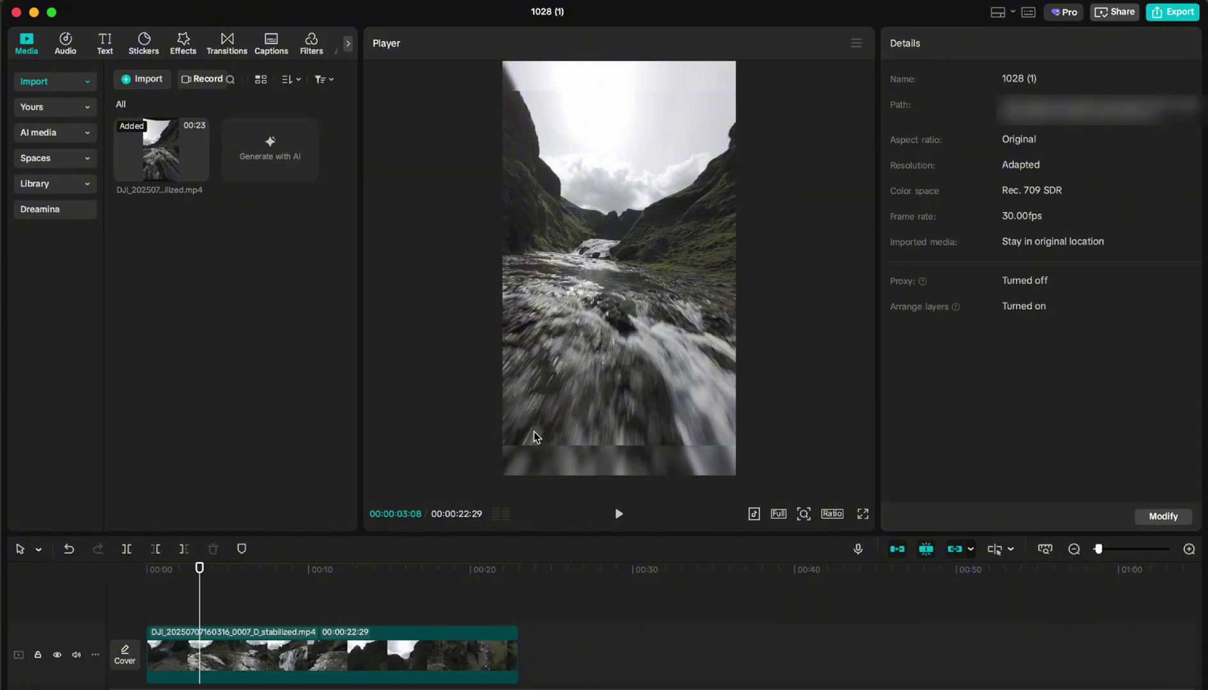
left_click(349, 646)
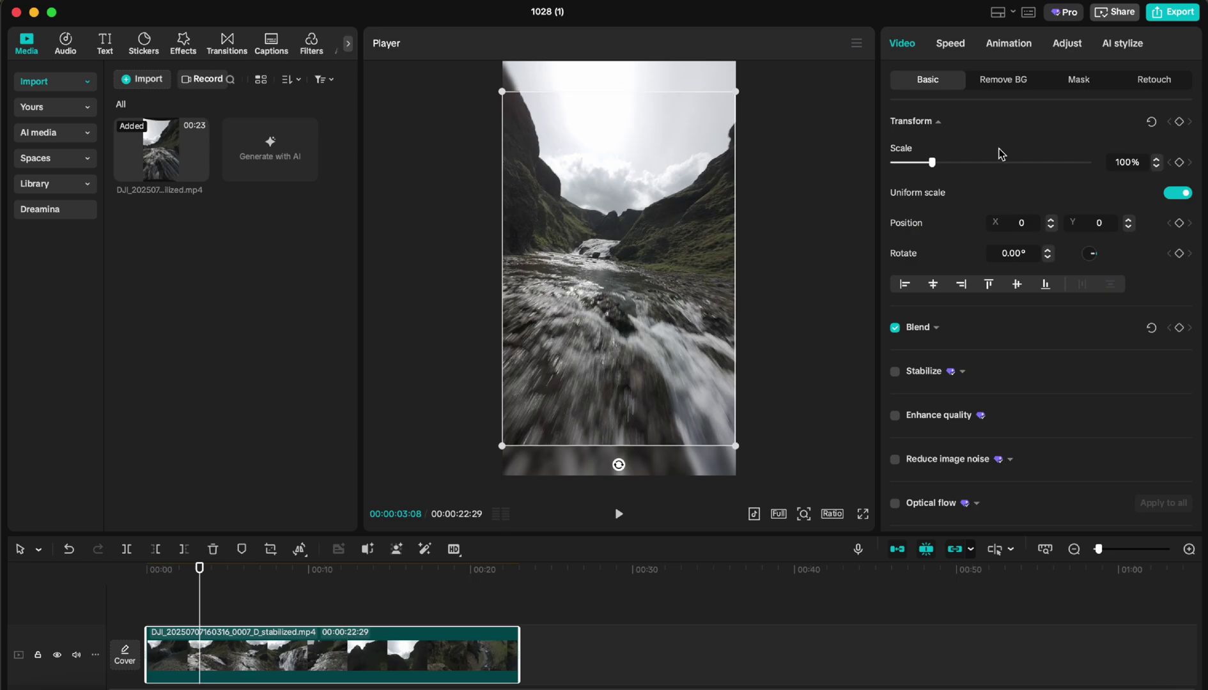
Add a rectangle mask to the waterfall clip
left_click(1080, 81)
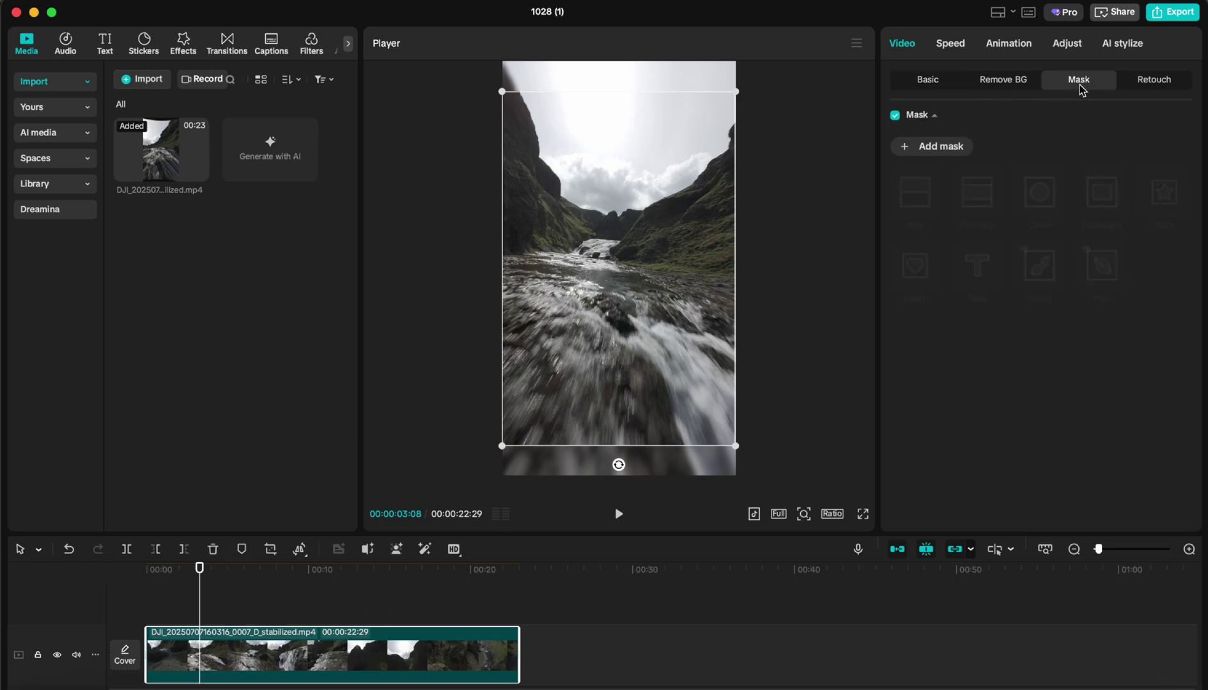
left_click(895, 116)
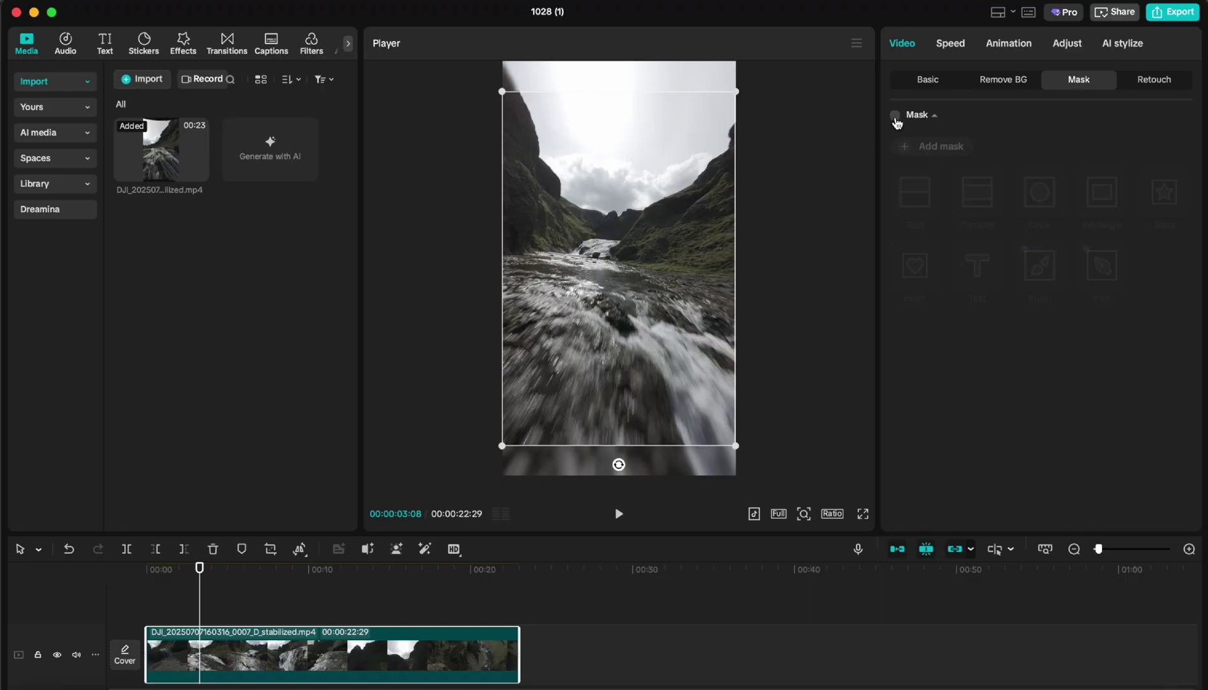
left_click(895, 116)
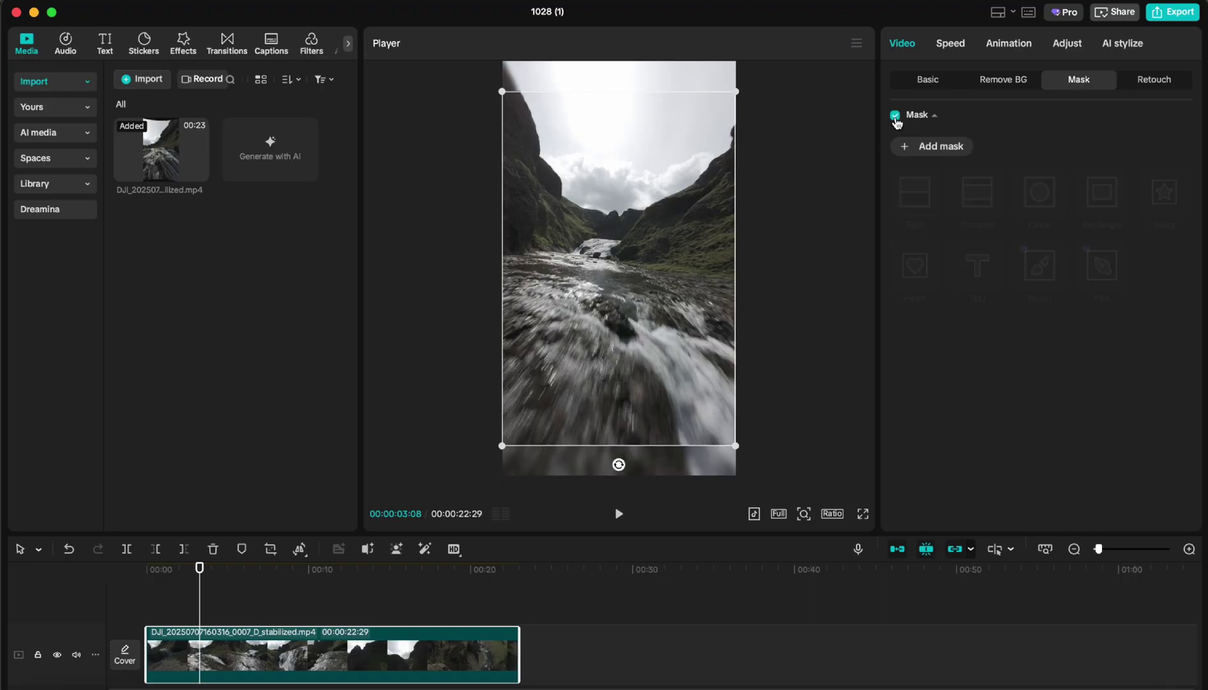
left_click(920, 148)
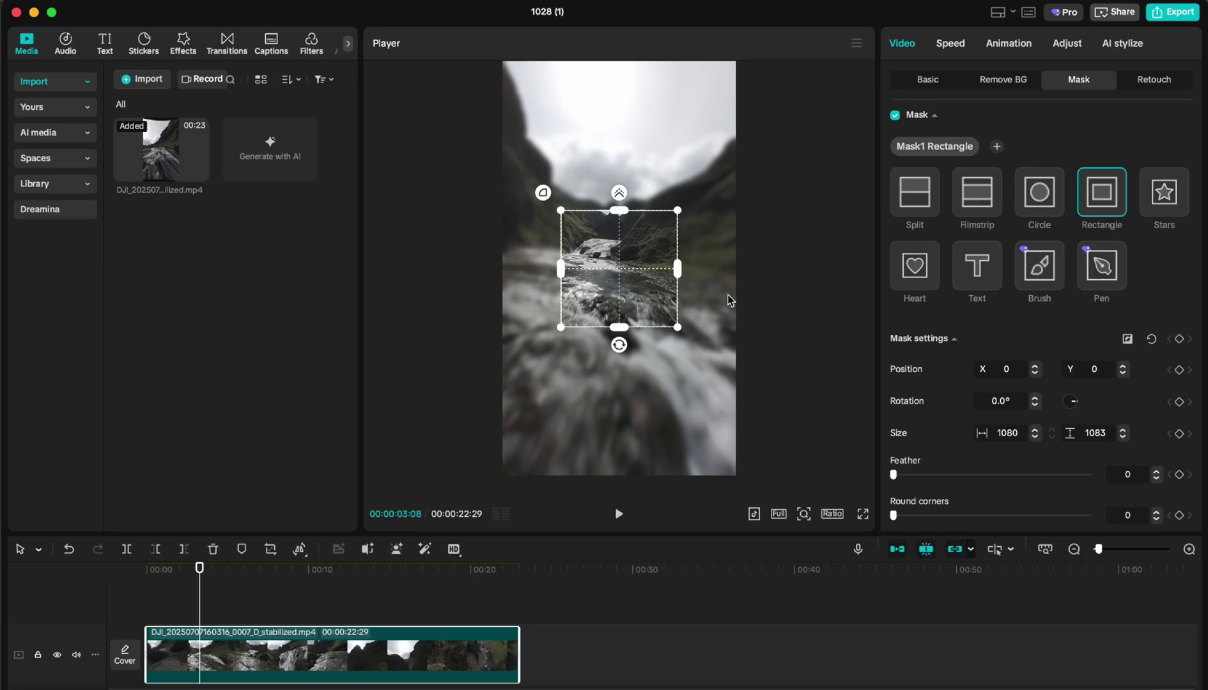
Enlarge the rectangle mask to about 2416 × 3044 and set its feather to 14
left_click_drag(678, 271, 750, 272)
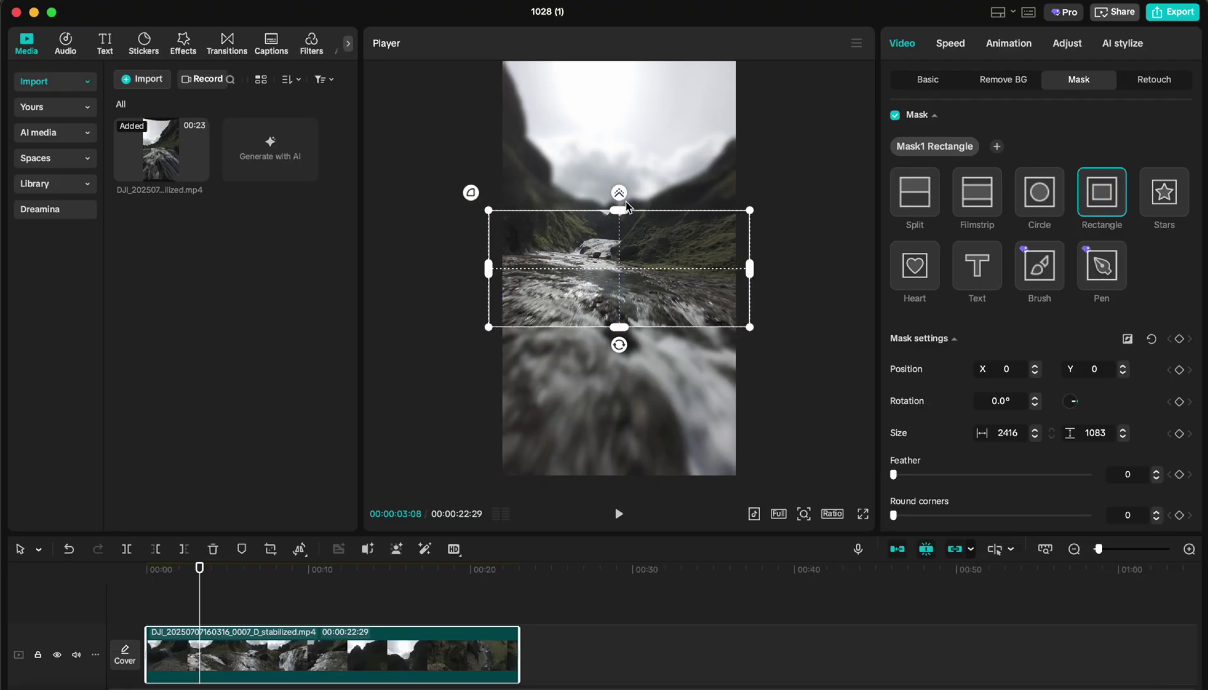
left_click_drag(625, 214, 669, 101)
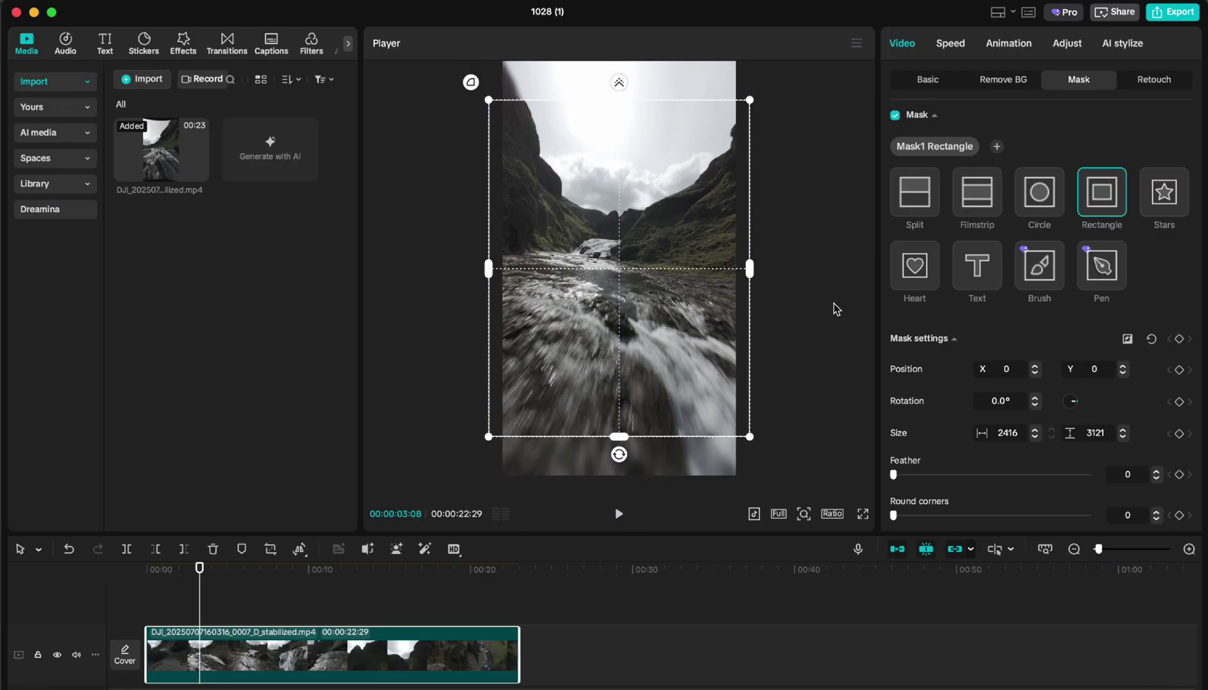
scroll(927, 396, "down", 3)
left_click_drag(895, 398, 922, 401)
left_click_drag(618, 437, 626, 437)
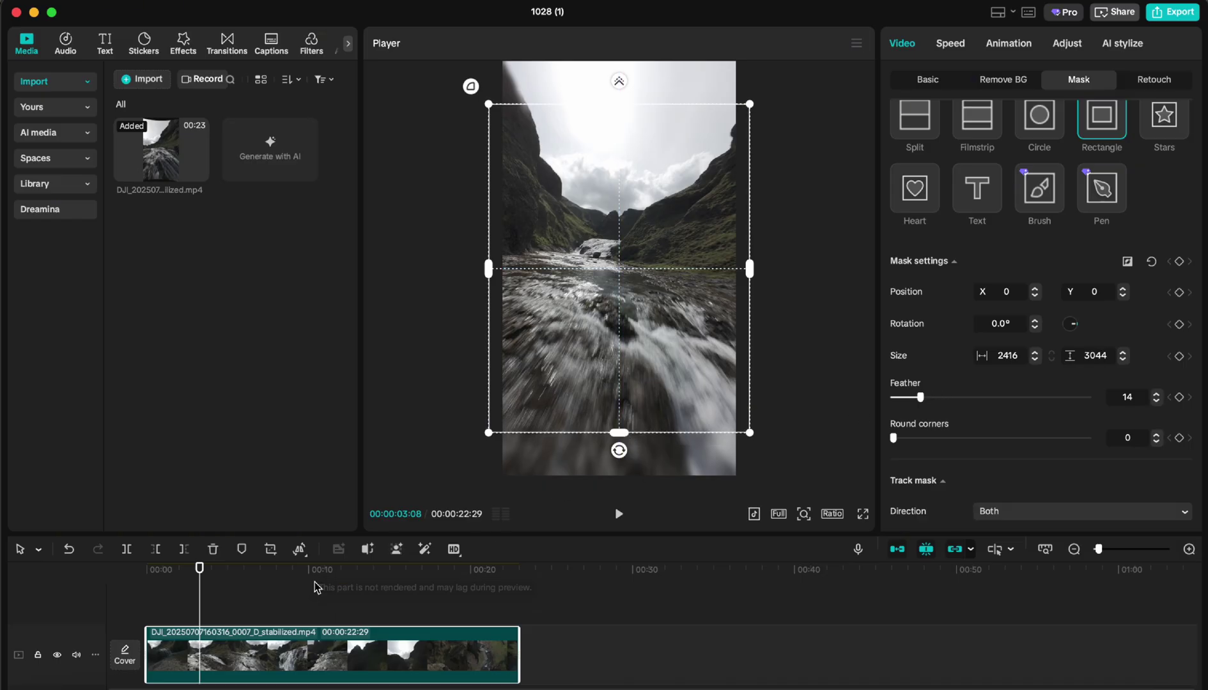
left_click_drag(163, 570, 152, 570)
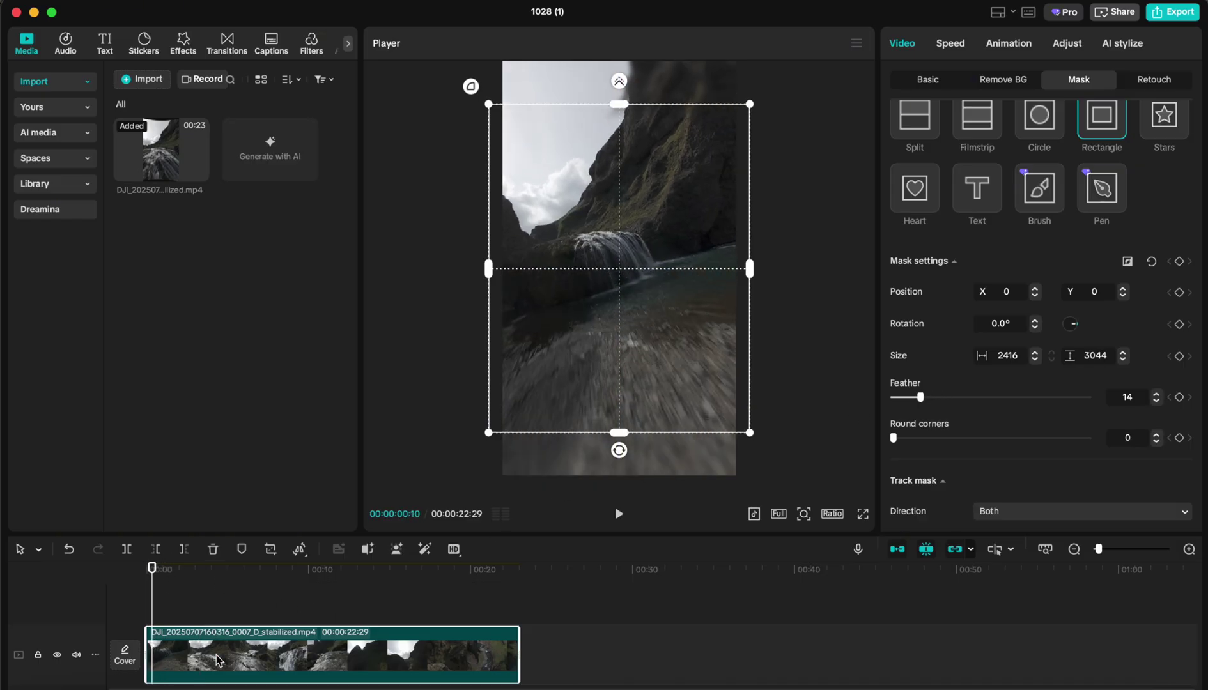
Raise the waterfall clip in the vertical frame to Position Y 278
left_click(927, 78)
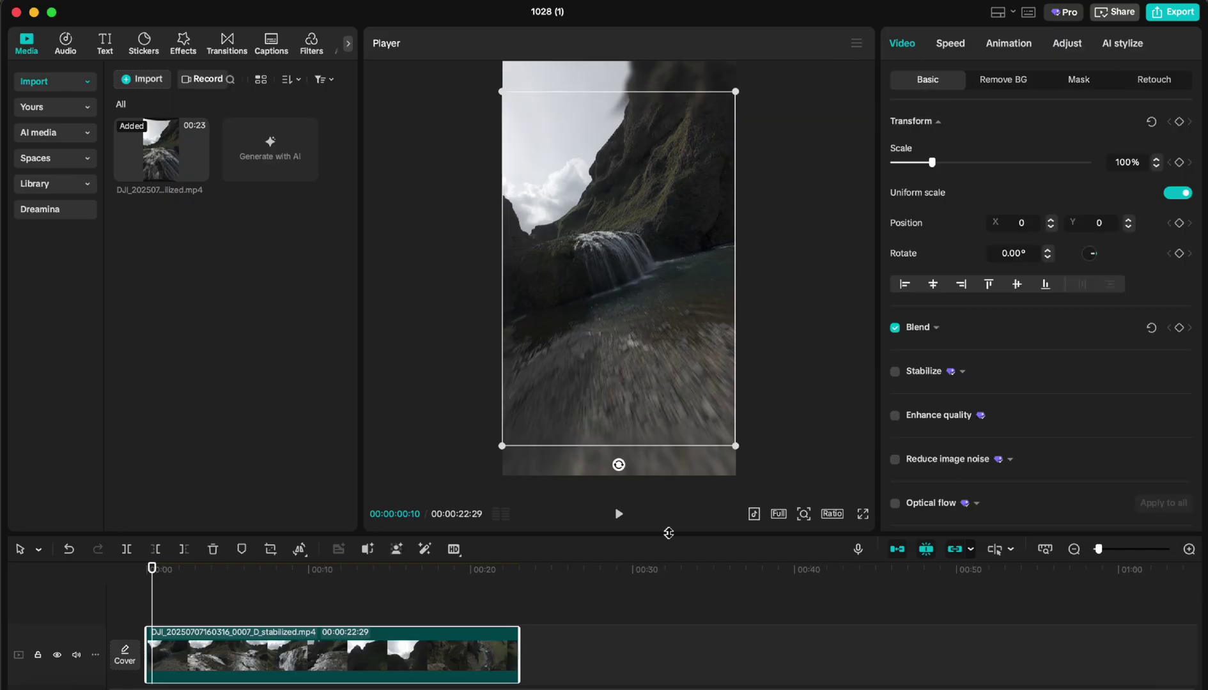
left_click_drag(521, 599, 235, 597)
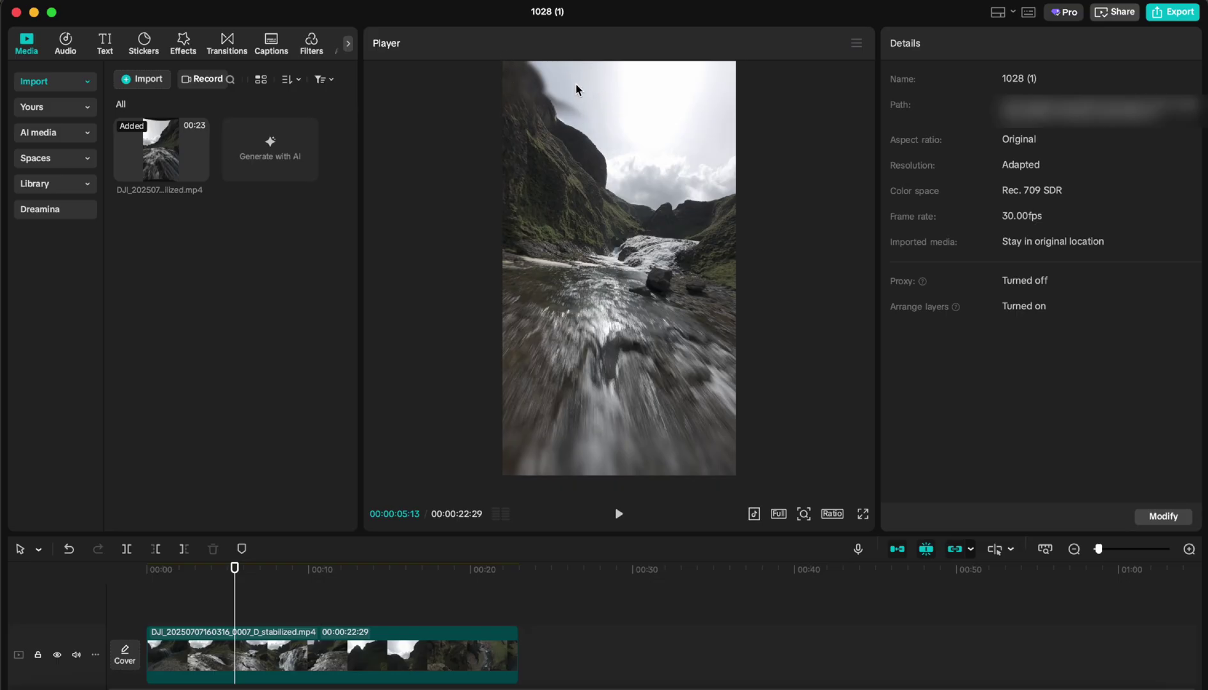
left_click(314, 637)
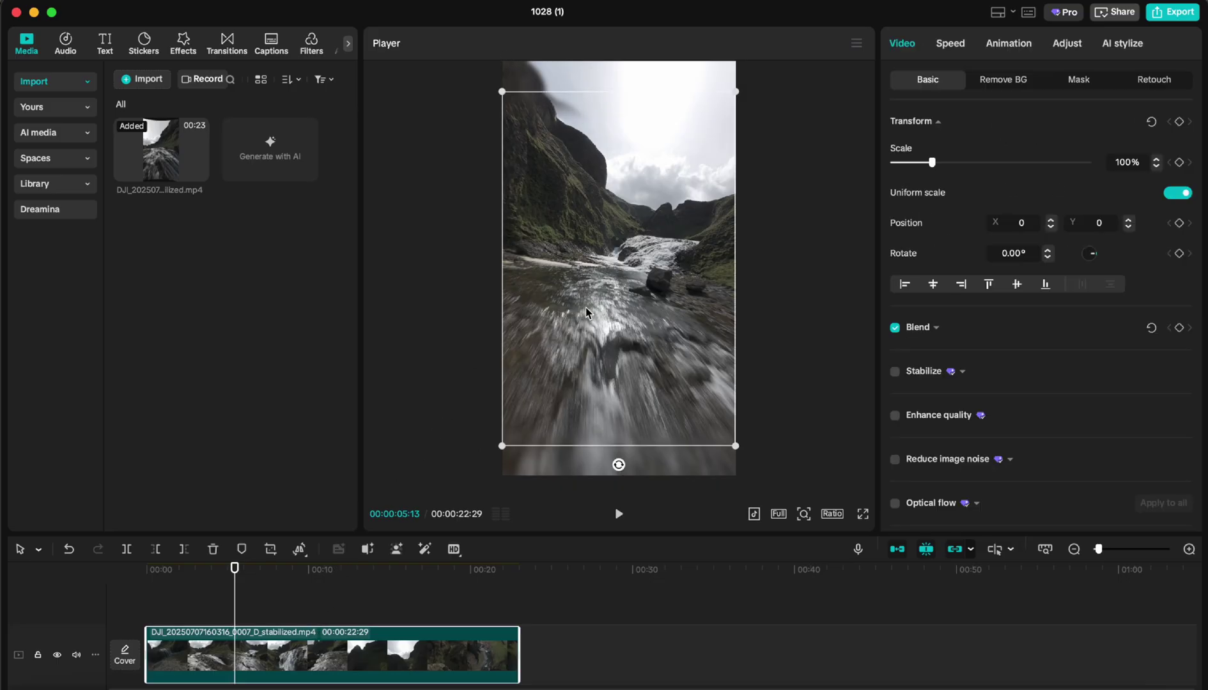
left_click_drag(585, 307, 587, 275)
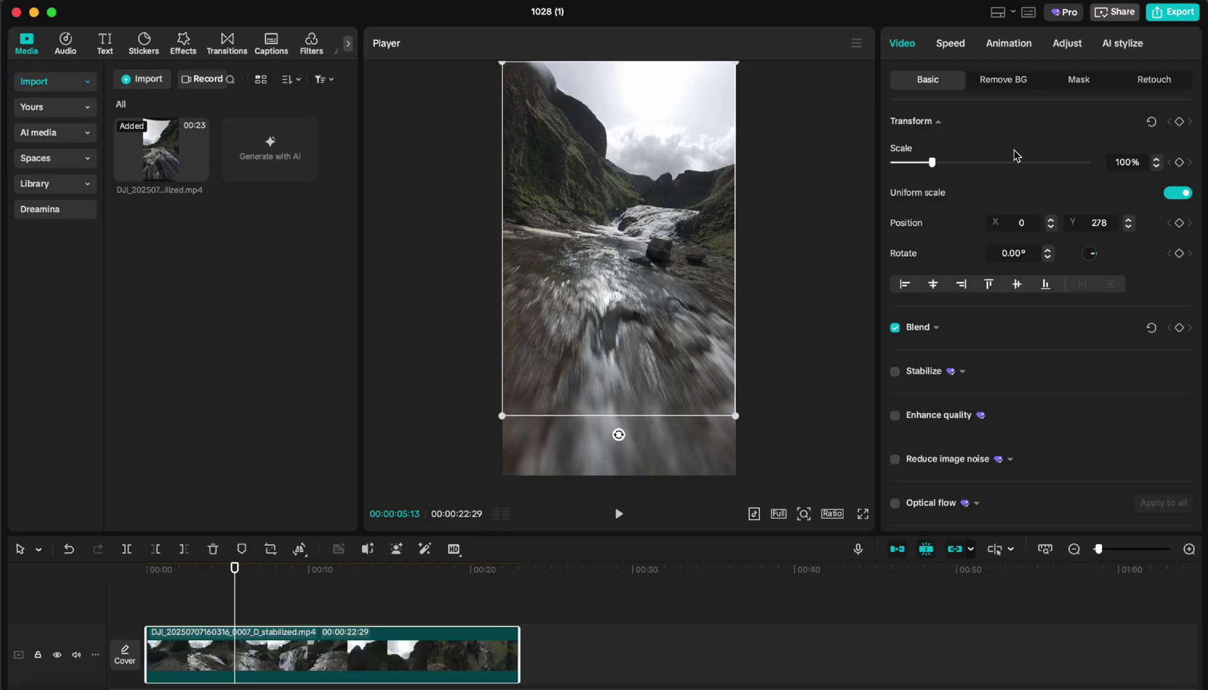
Switch the clip's mask to Split and drag the split line toward the lower edge
left_click(1071, 81)
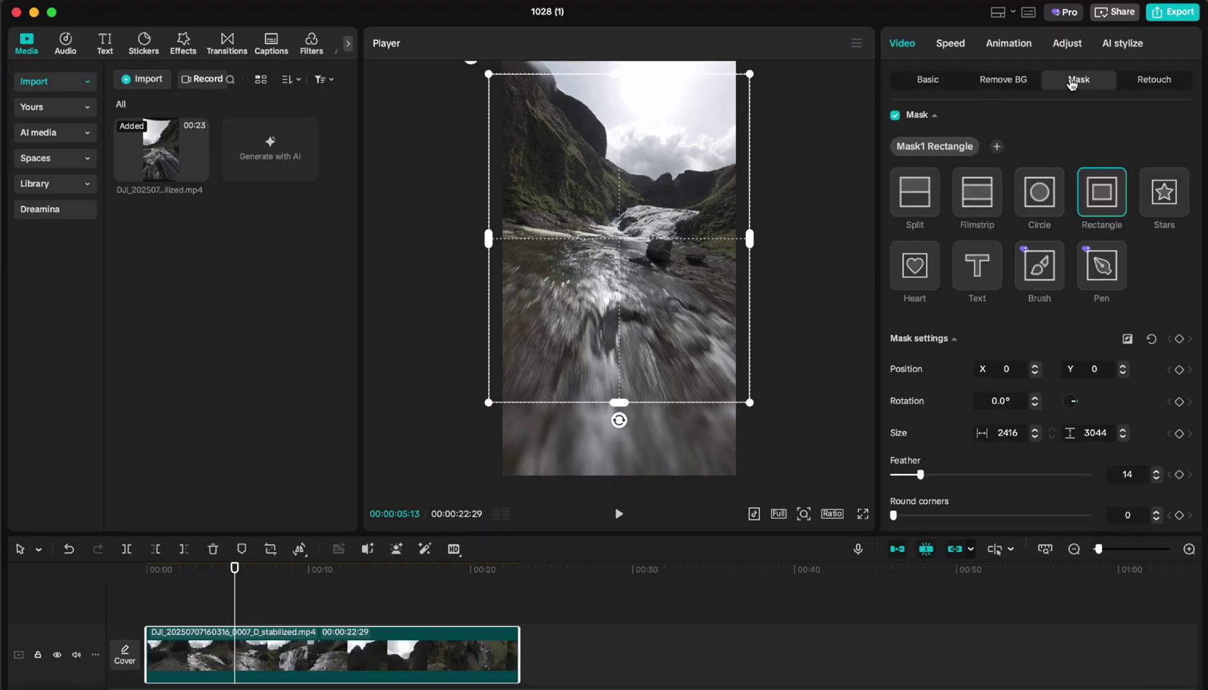
left_click(926, 202)
left_click_drag(695, 246, 685, 466)
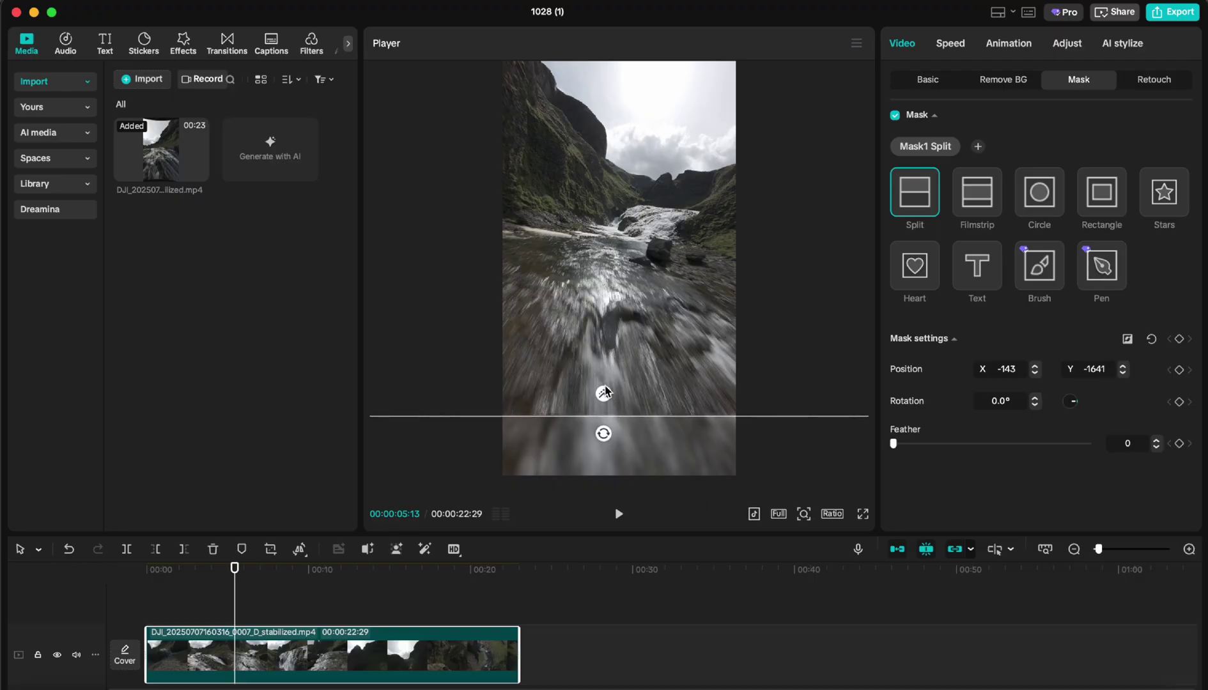
left_click(189, 612)
mouse_move(184, 588)
left_mouse_down()
mouse_move(147, 583)
mouse_move(164, 582)
left_mouse_up()
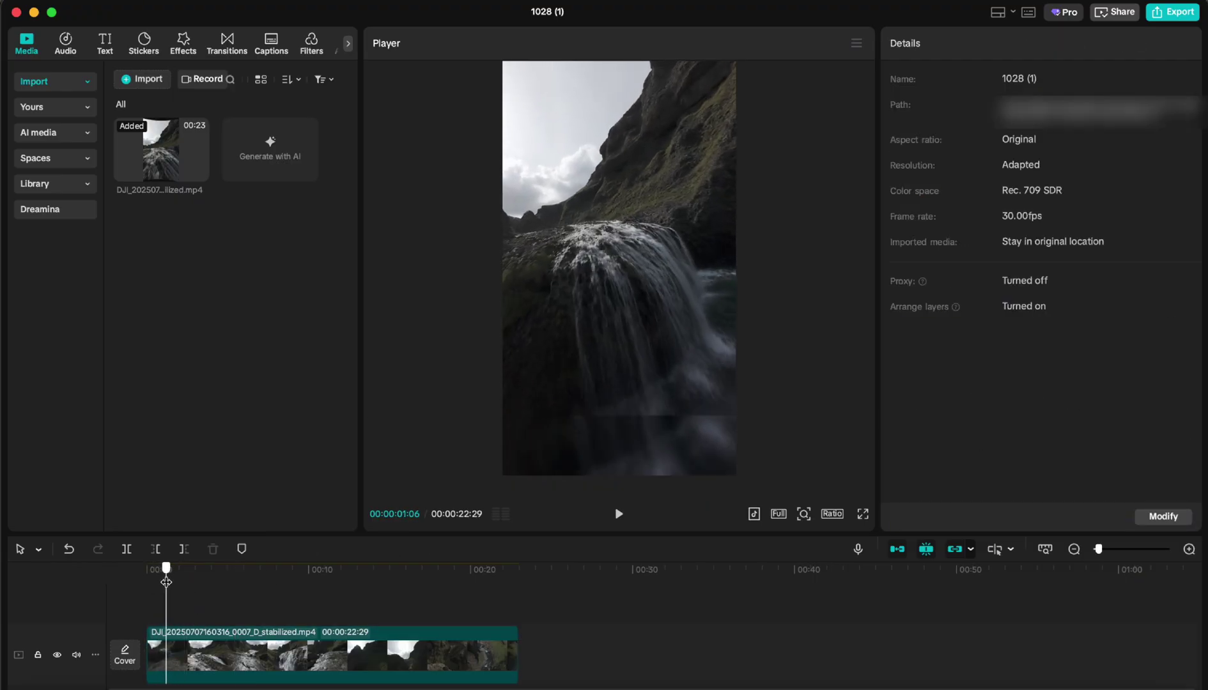
left_click(233, 665)
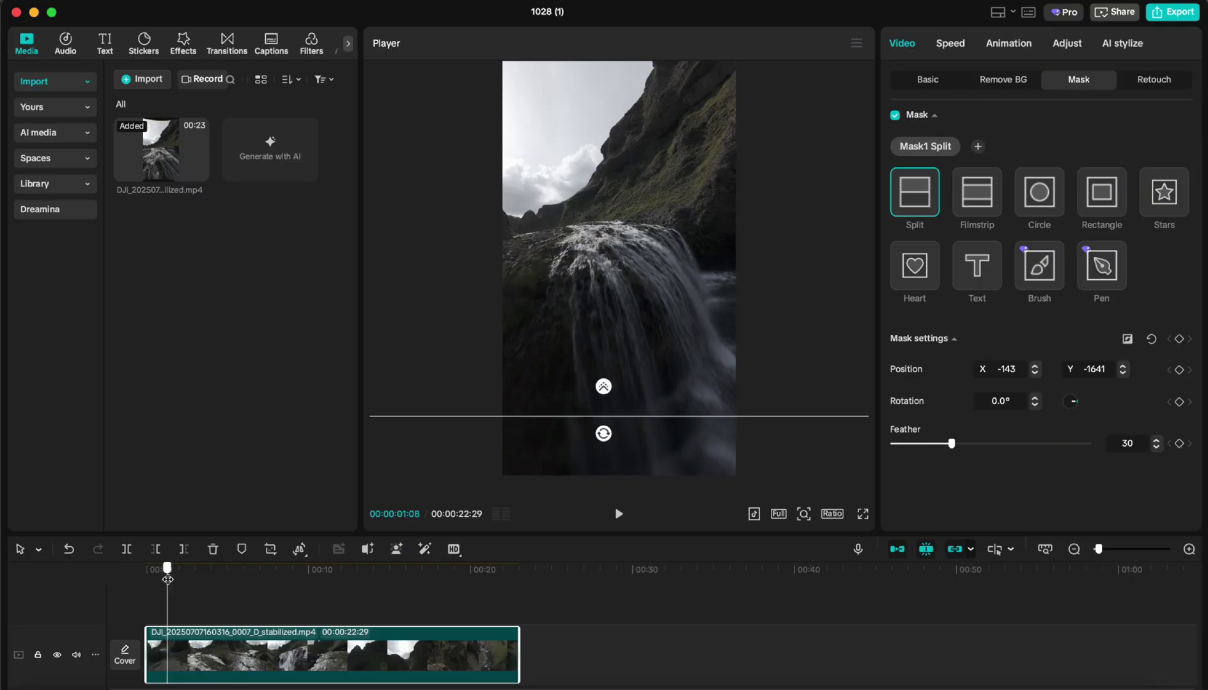
left_click_drag(179, 582, 208, 582)
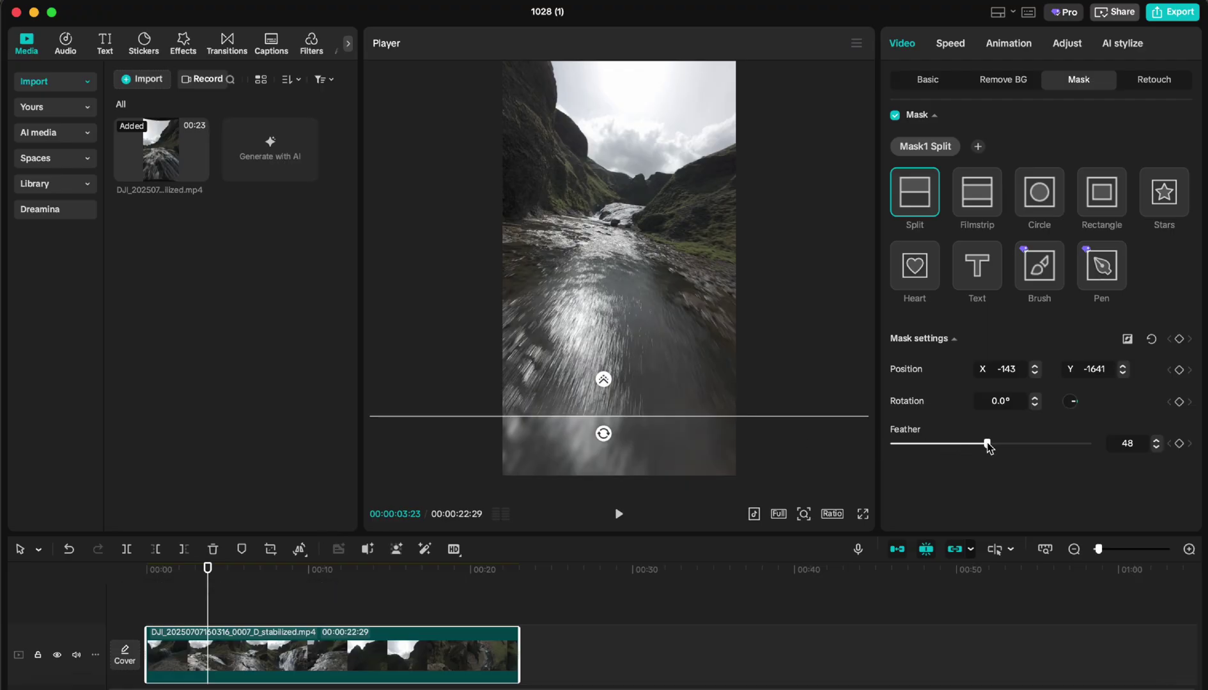
Undo the trial feather and split-line changes, then play the masked clip from the start
key("super+z")
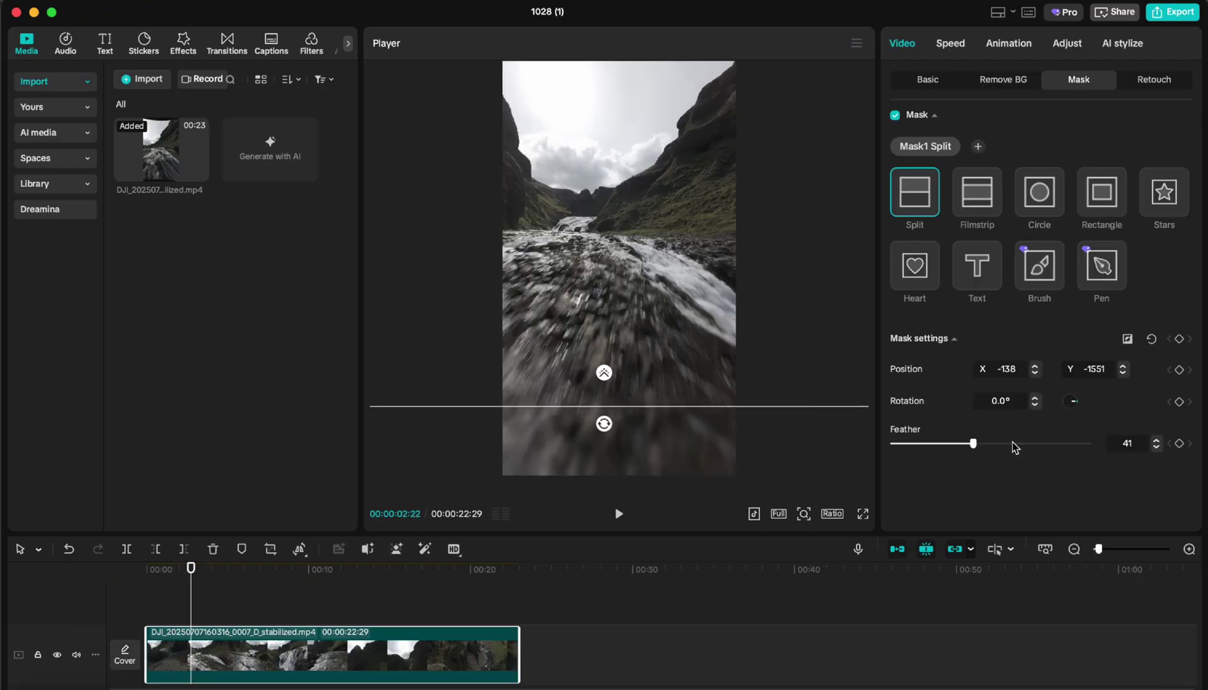
left_click(126, 575)
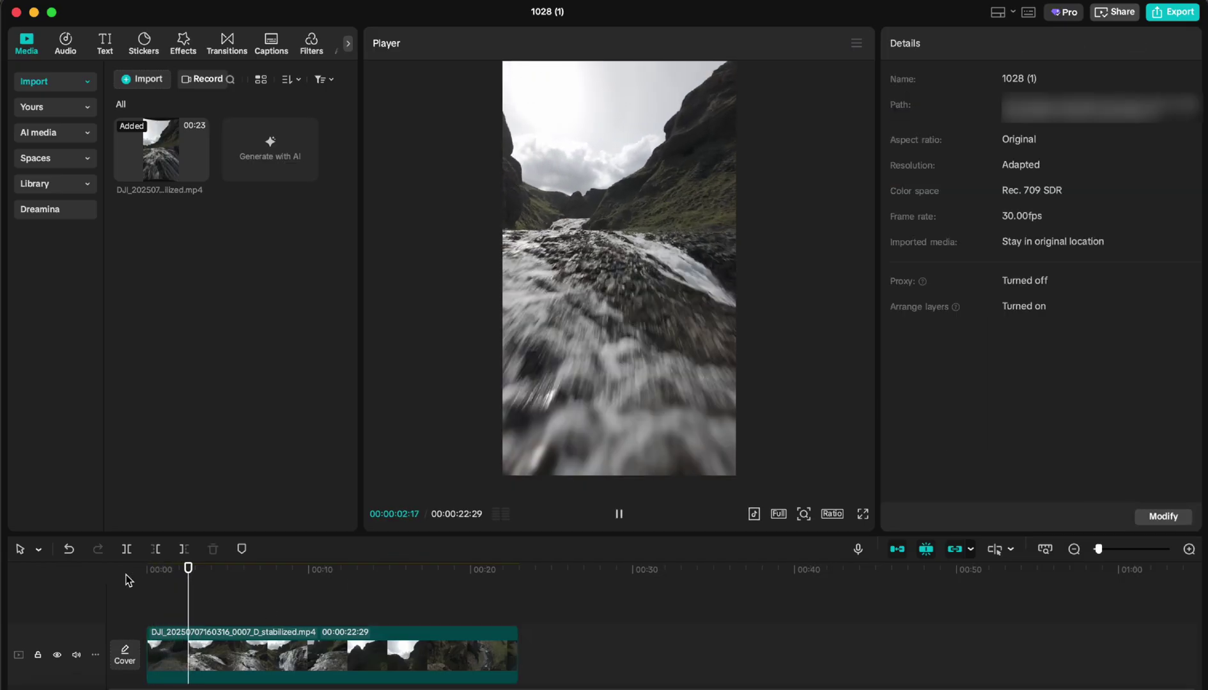
left_click(696, 434)
left_click_drag(696, 434, 714, 385)
key("super+z")
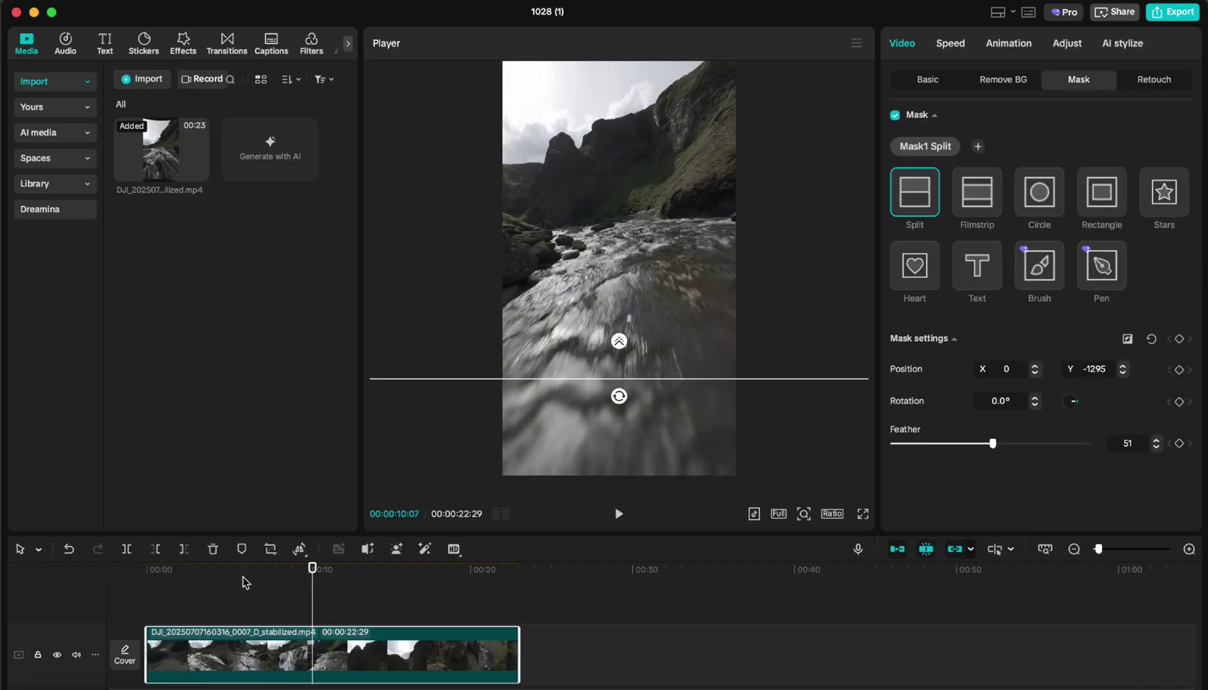
left_click(127, 573)
key("space")
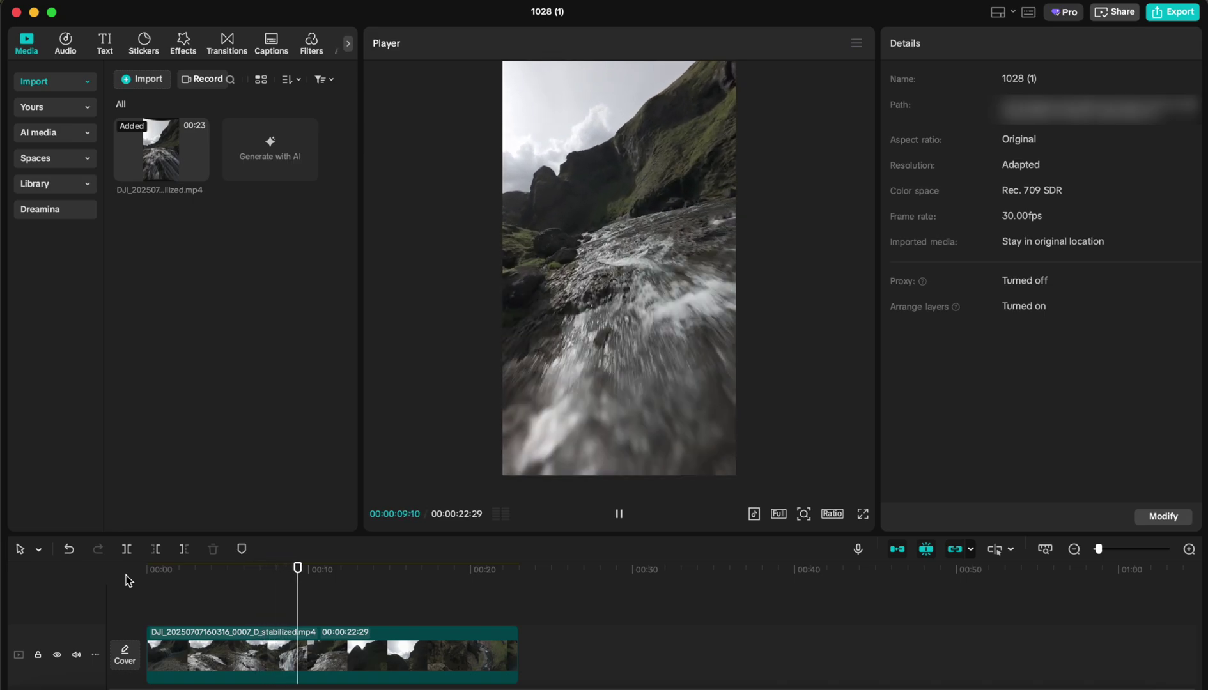
left_click_drag(324, 568, 174, 594)
Preview the clip with the TikTok overlay, then the YouTube Shorts layout
left_click(758, 516)
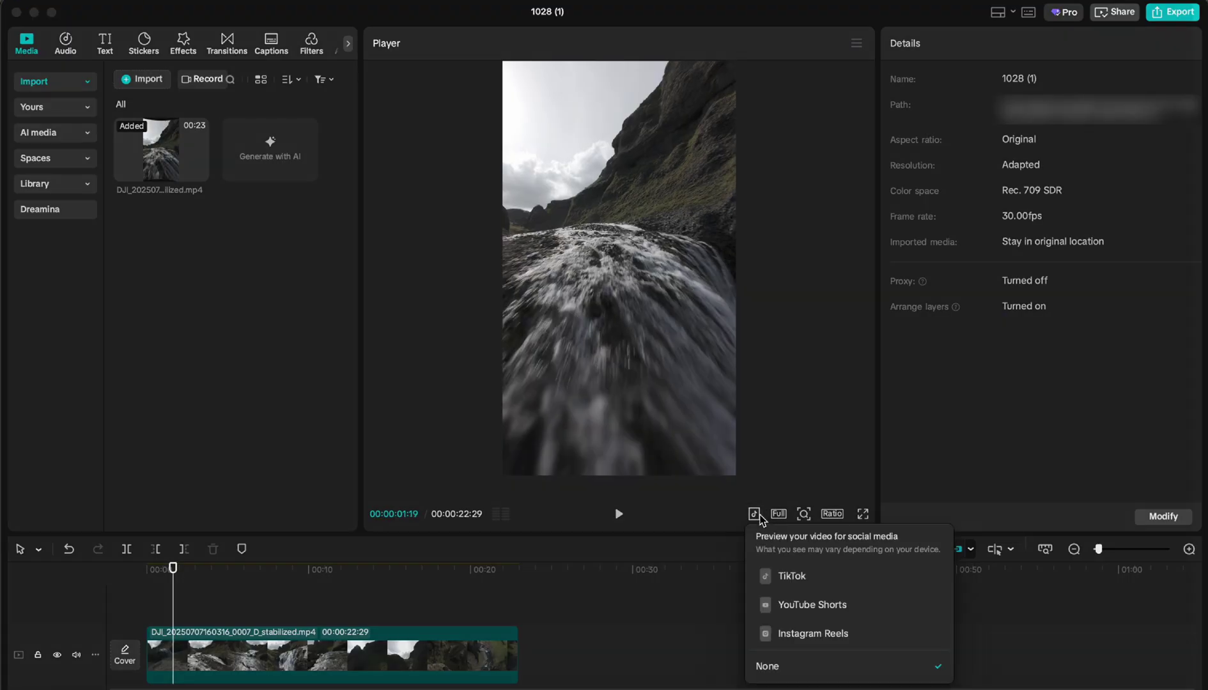
left_click(780, 577)
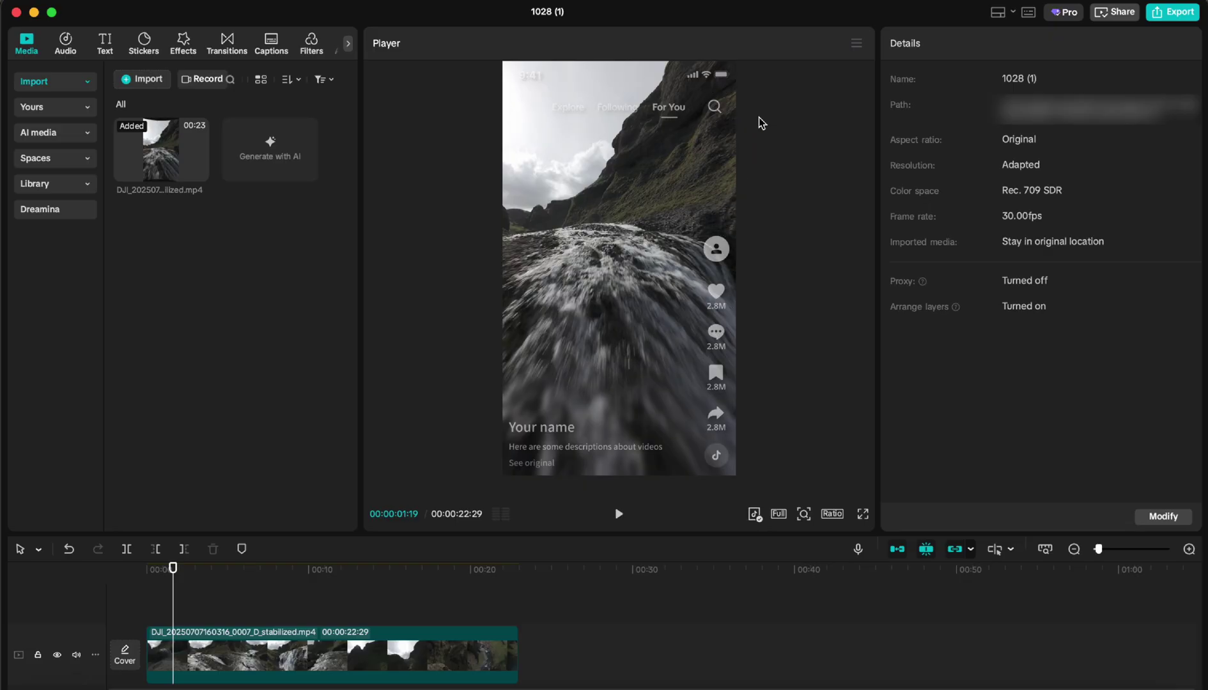
left_click(753, 515)
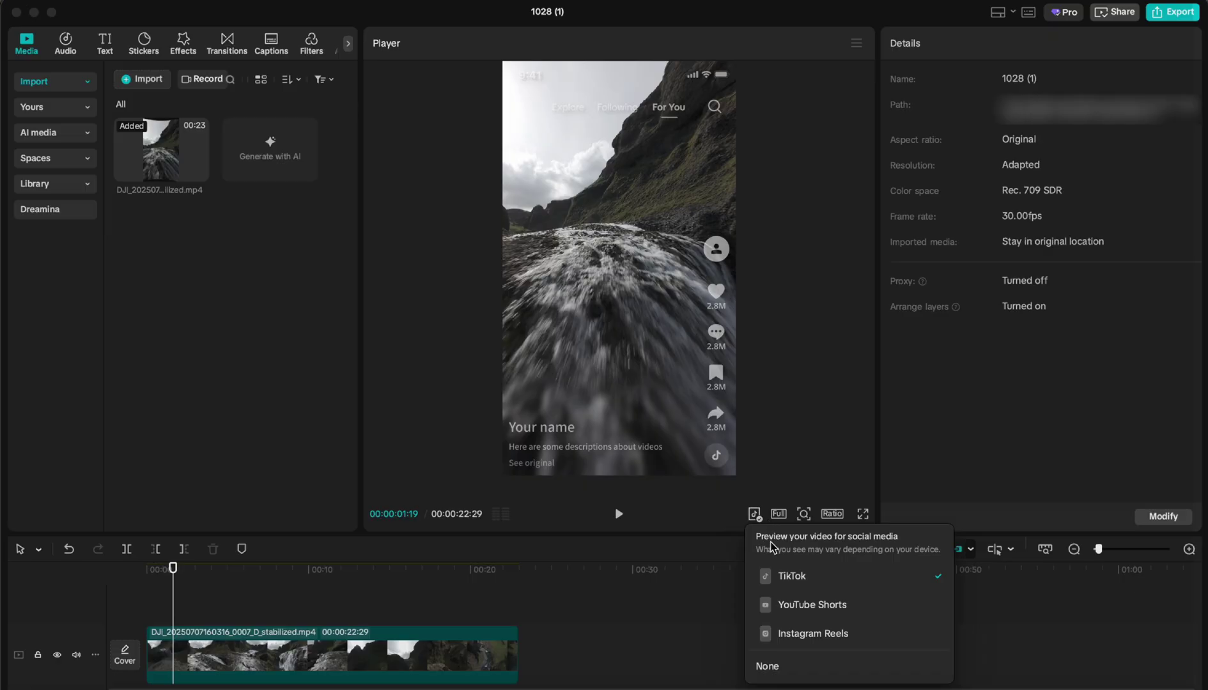
left_click(792, 606)
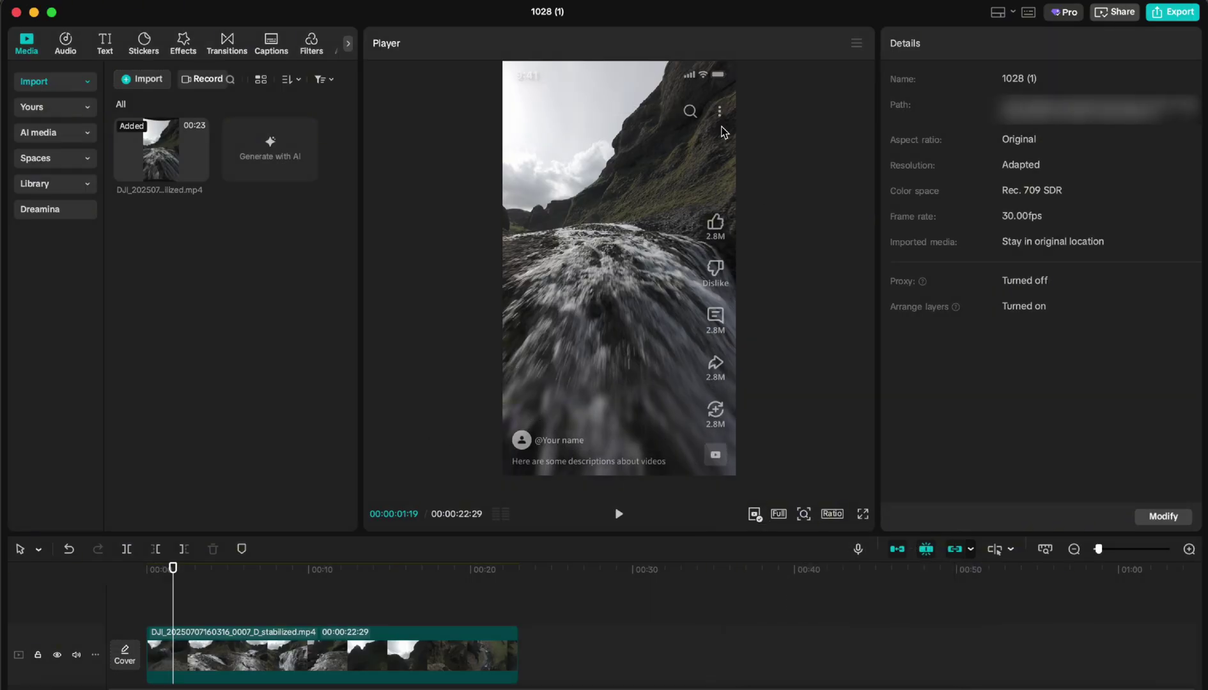
Switch the preview to the Instagram Reels layout and play the clip from the start
left_click(754, 515)
left_click(806, 633)
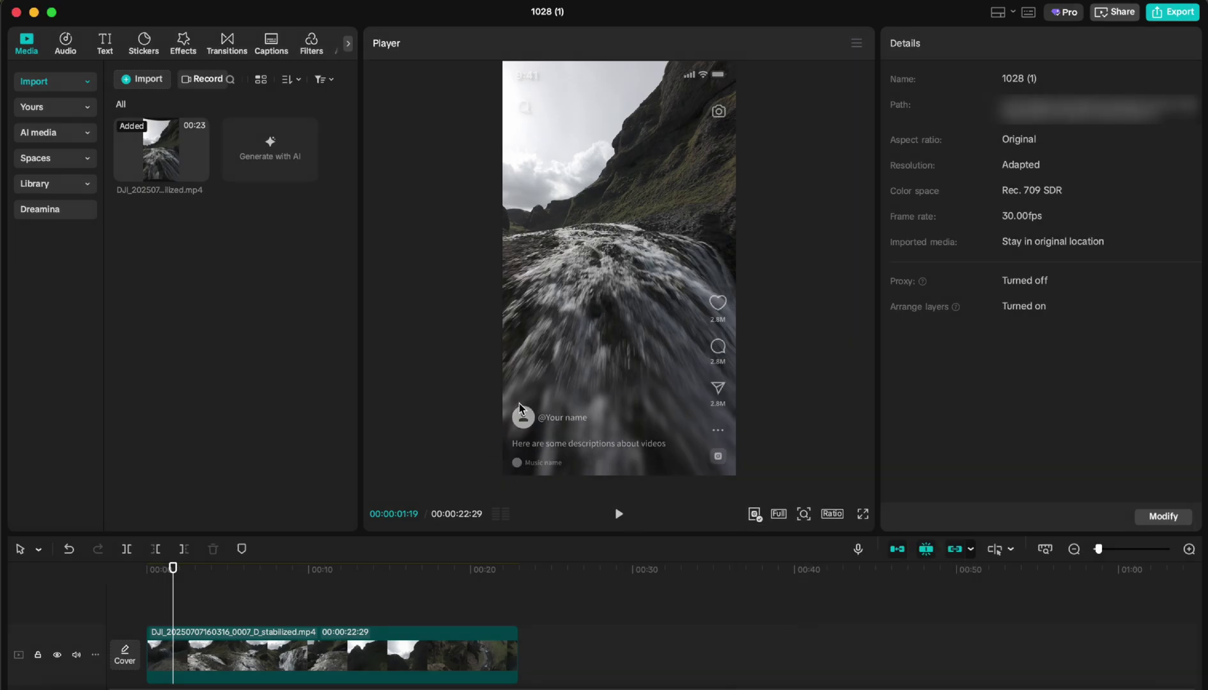
left_click(159, 575)
key("space")
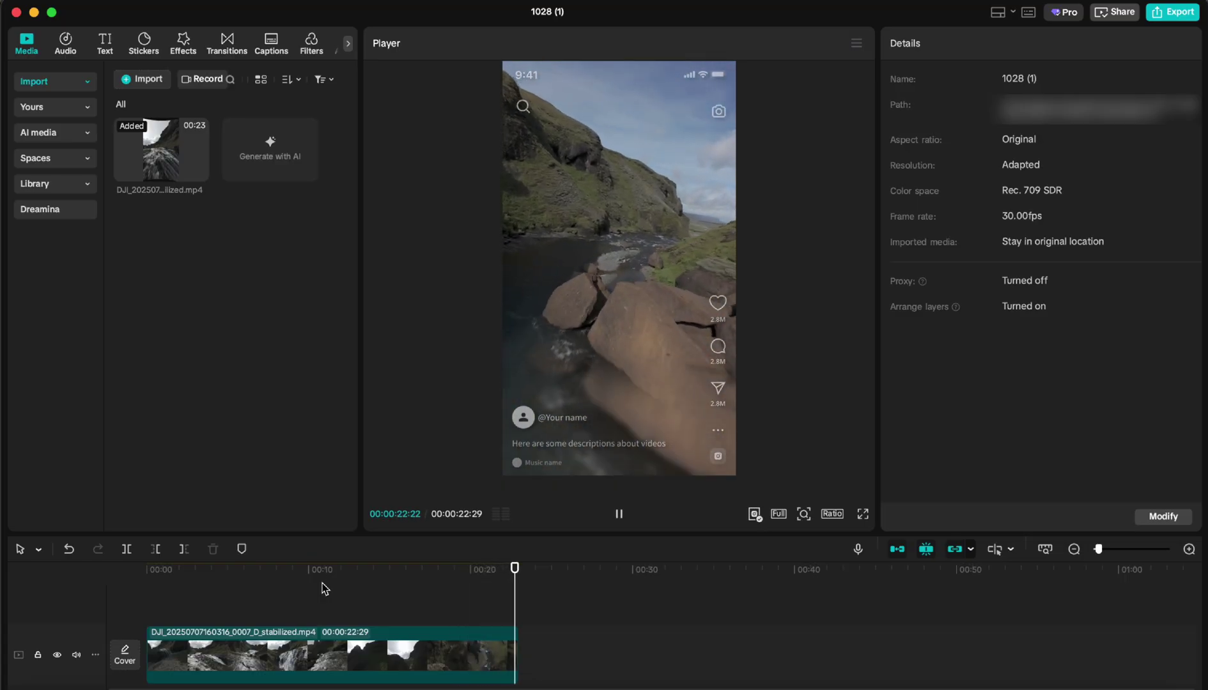
left_click_drag(480, 567, 120, 602)
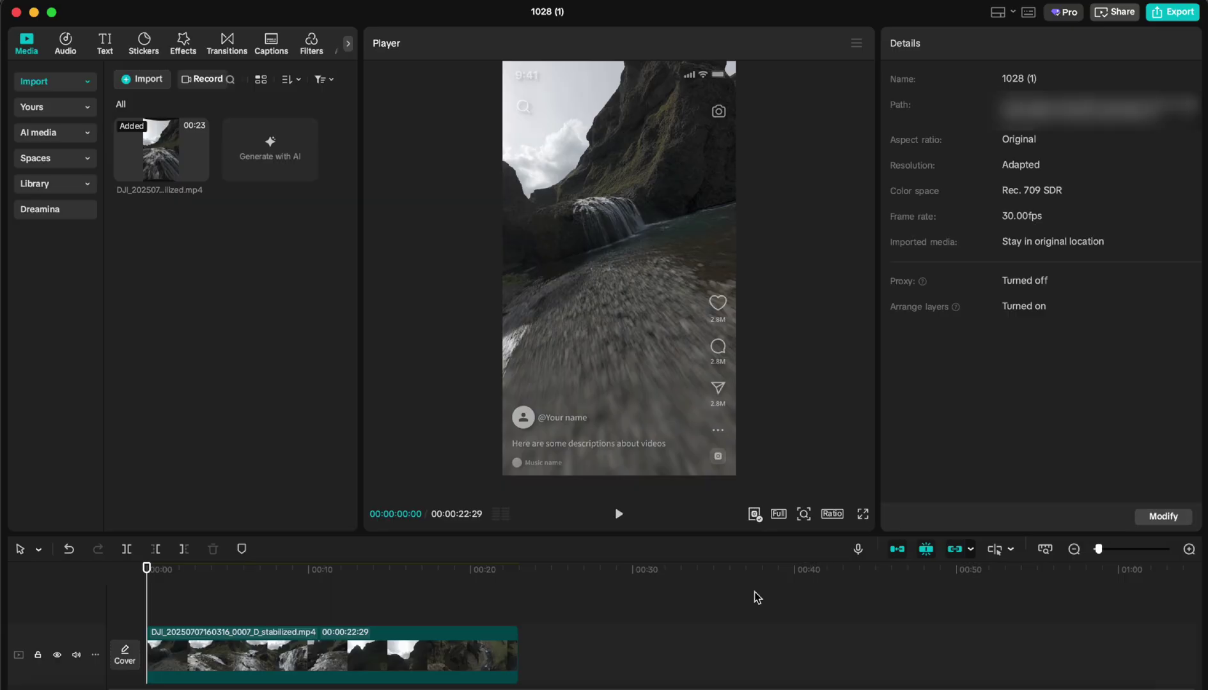
Name the export 'Project' with 1080P resolution, Higher bit rate and H.264 codec
left_click(1159, 20)
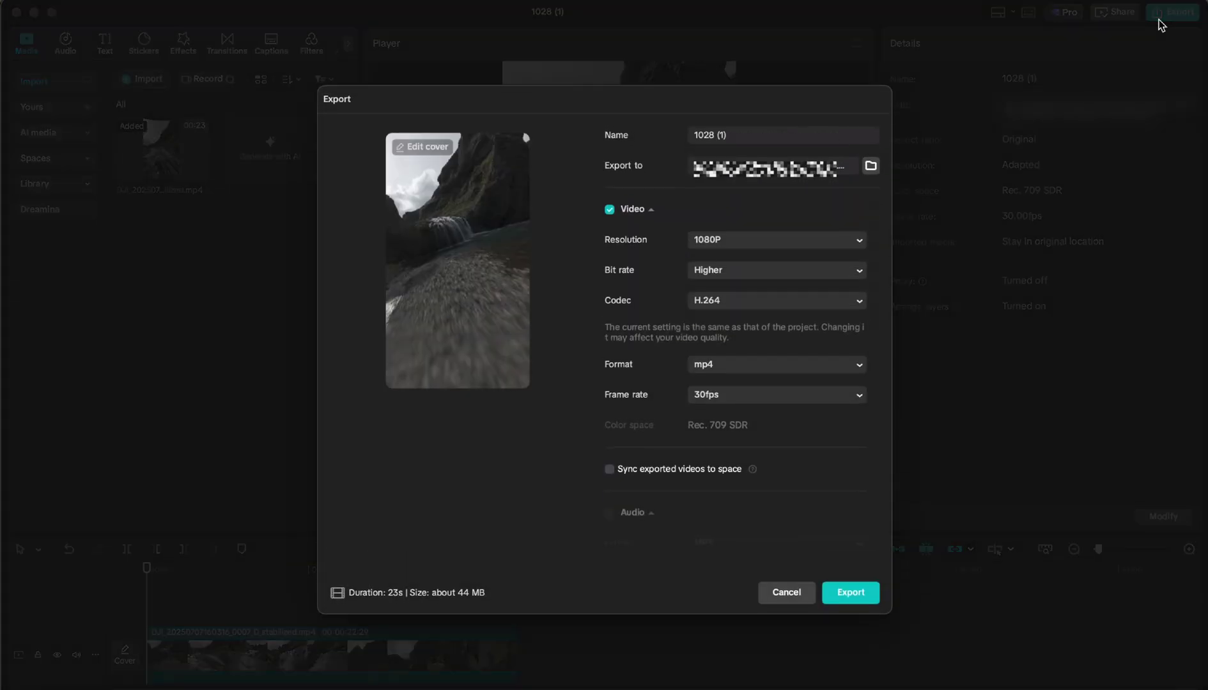
left_click(773, 133)
type("Project")
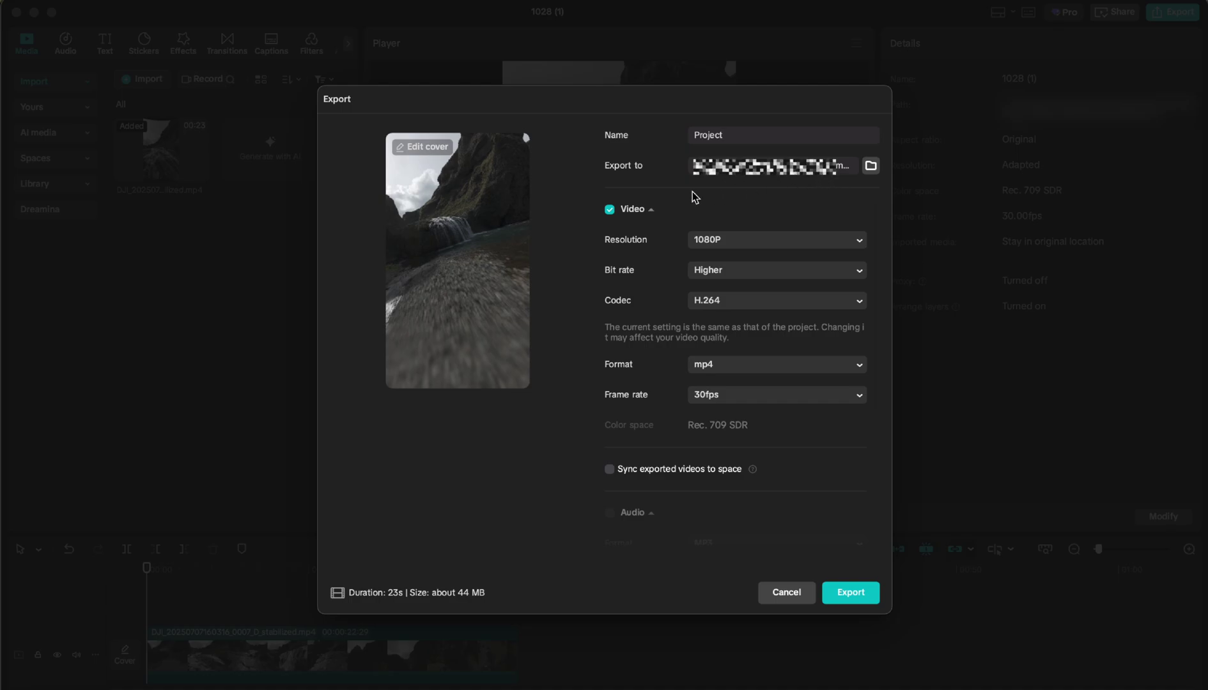
left_click(736, 245)
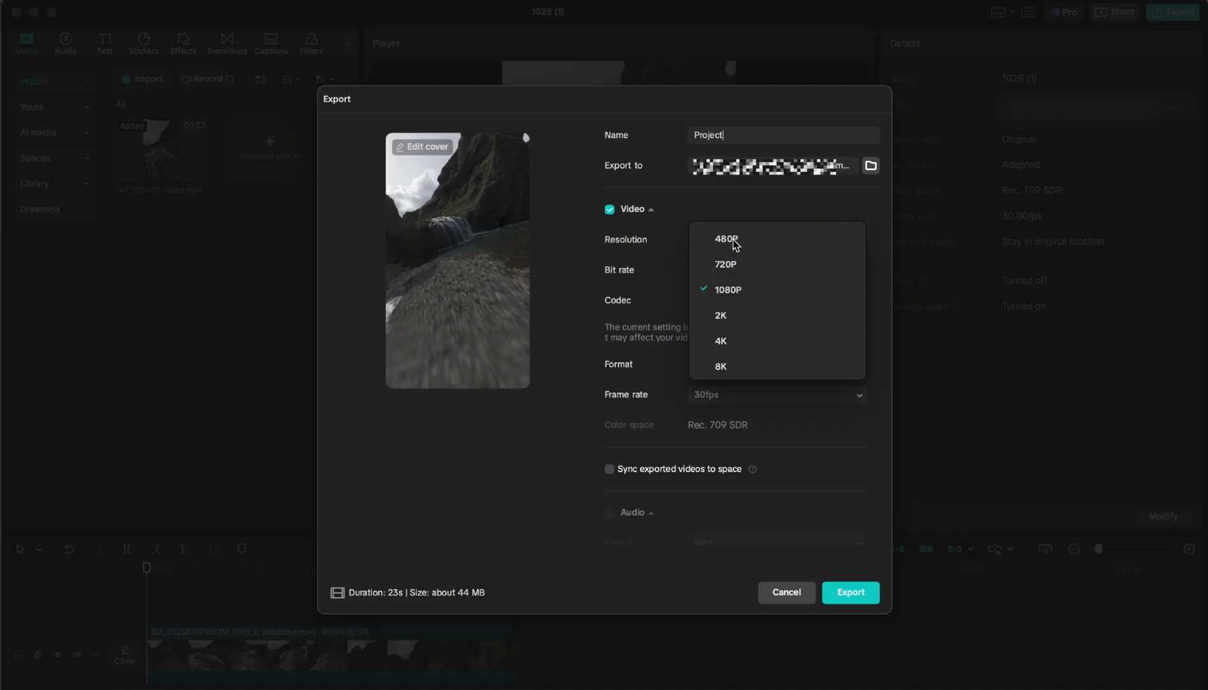
left_click(732, 293)
left_click(715, 279)
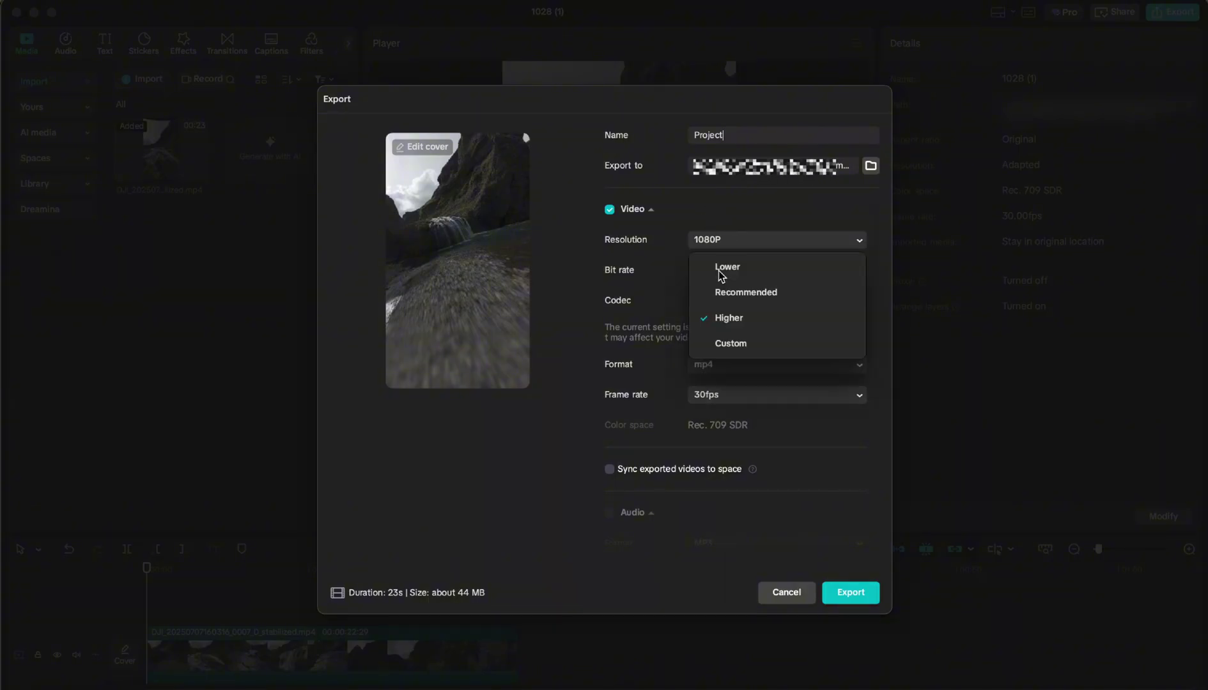
left_click(748, 294)
left_click(748, 269)
left_click(741, 319)
left_click(721, 301)
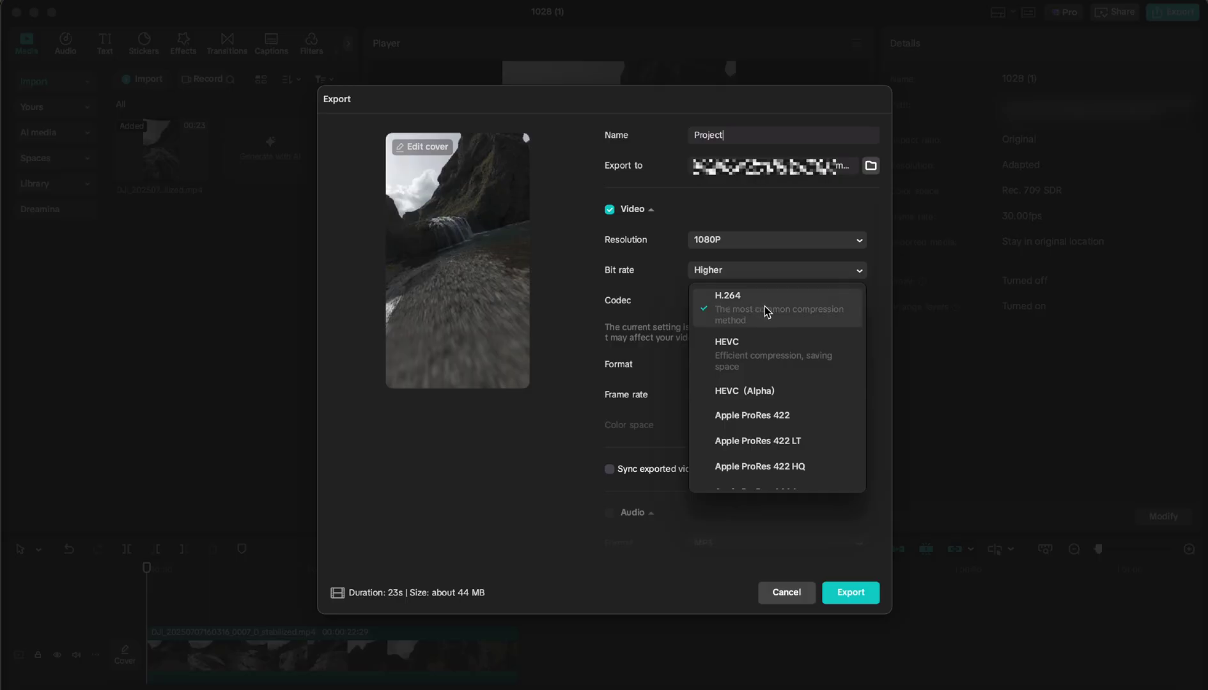
left_click(749, 311)
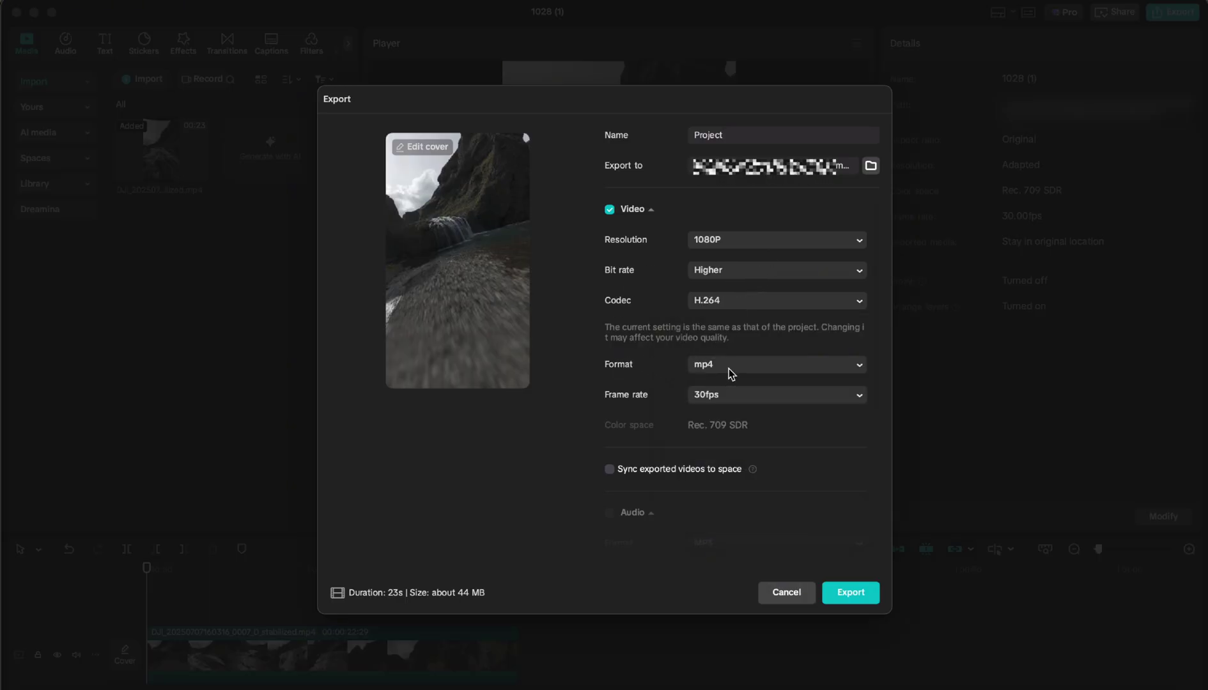
Set the frame rate to 60fps with optical flow and export the video
left_click(726, 397)
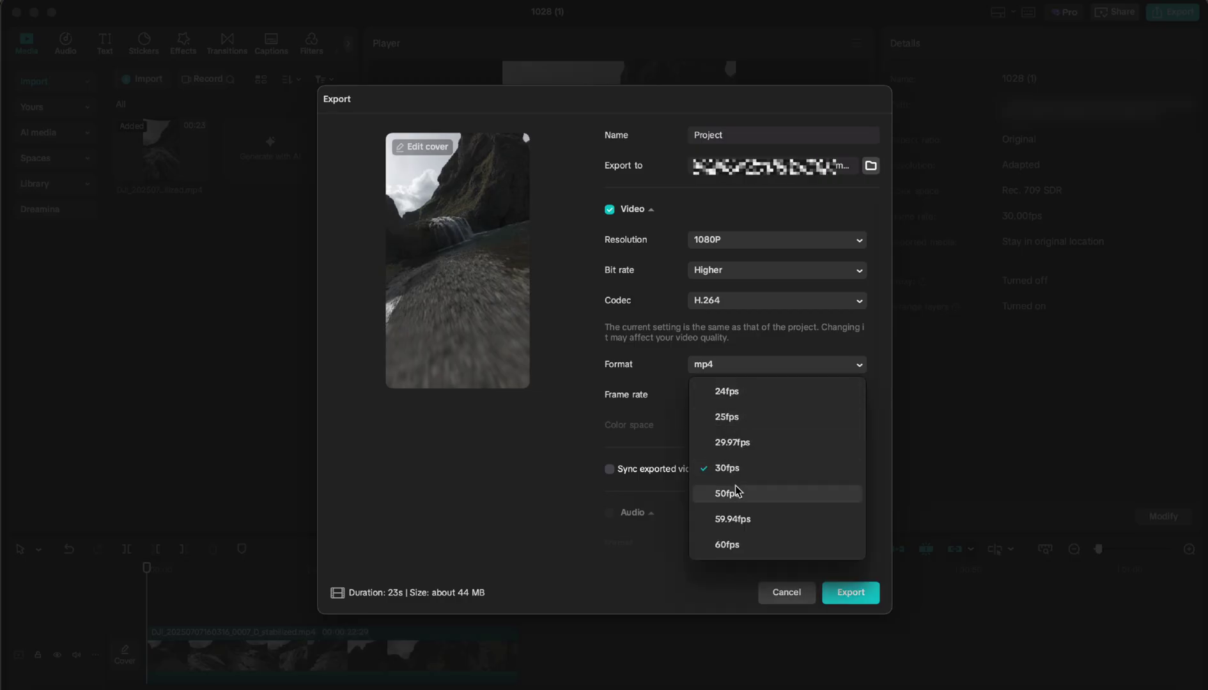
left_click(741, 545)
scroll(732, 377, "down", 3)
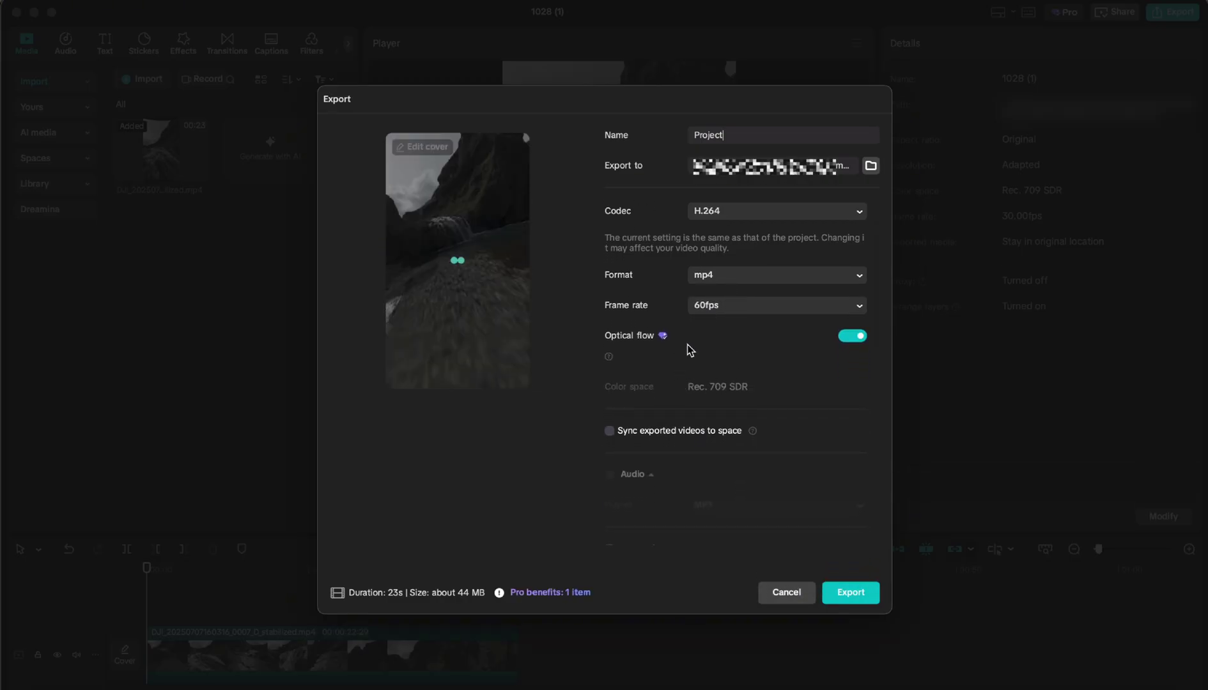
left_click(852, 336)
scroll(746, 359, "down", 6)
scroll(769, 359, "up", 8)
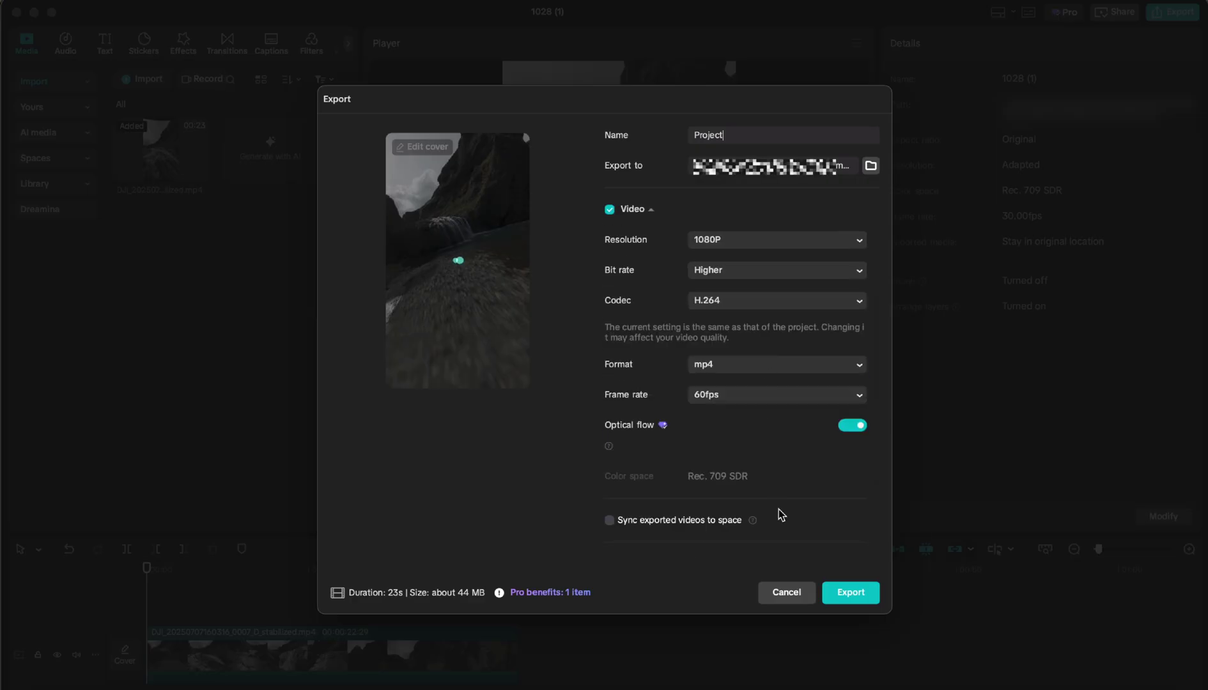
left_click(842, 592)
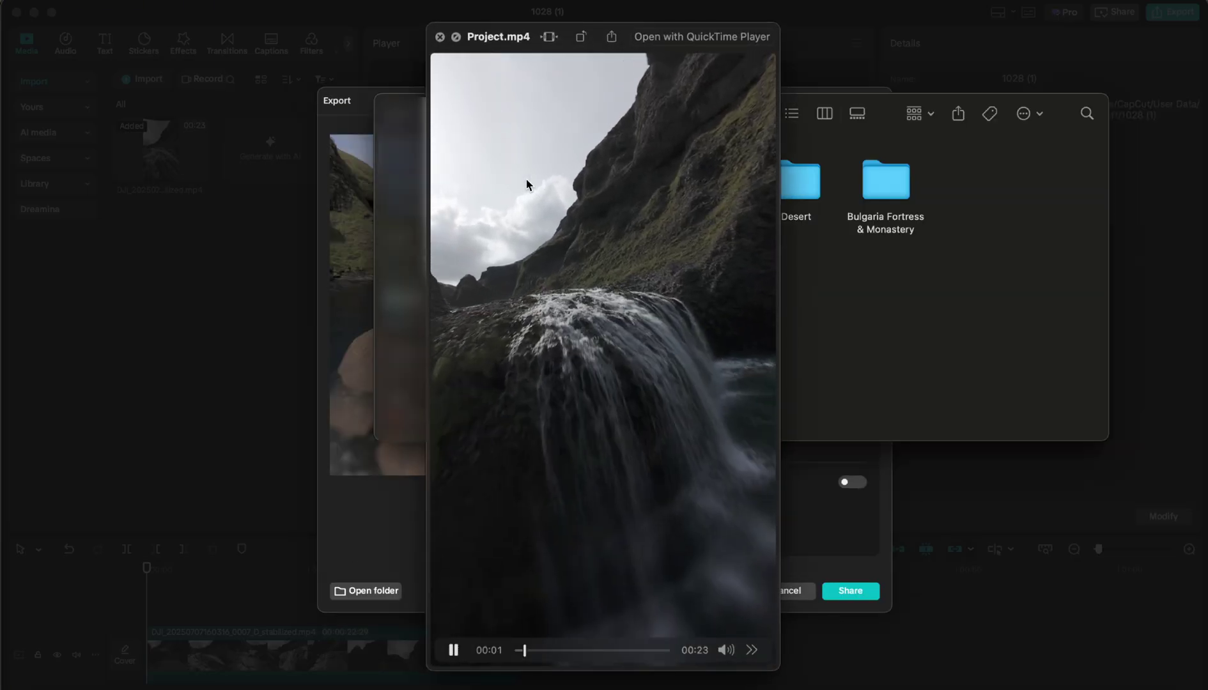
Play the exported Project.mp4 full screen in Quick Look
left_click(455, 36)
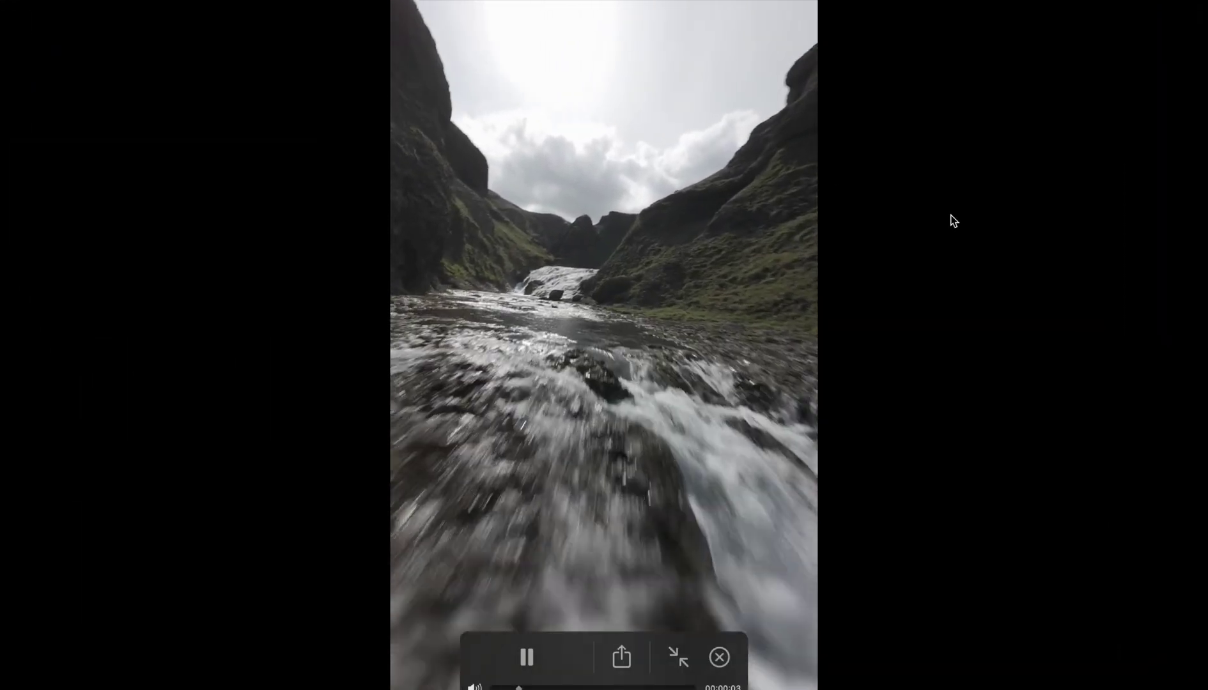